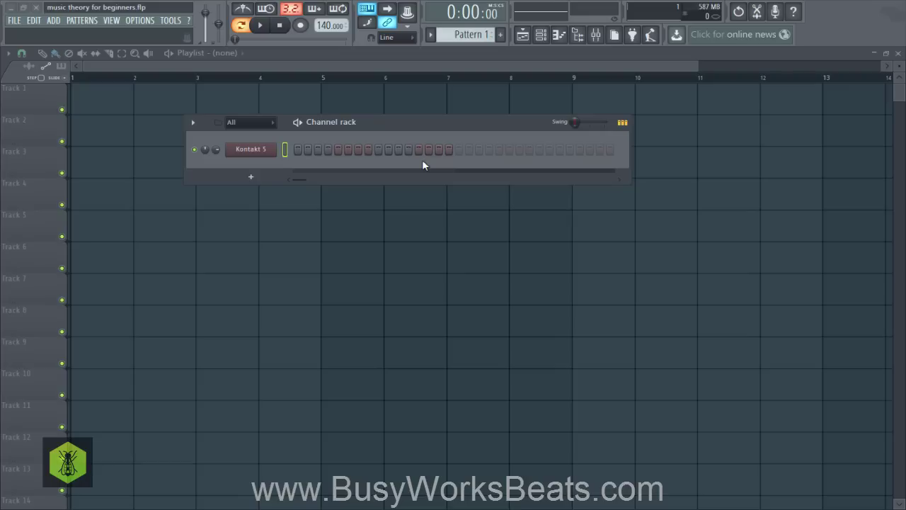
Set the project tempo to 90 BPM and turn on the metronome.
right_click(322, 24)
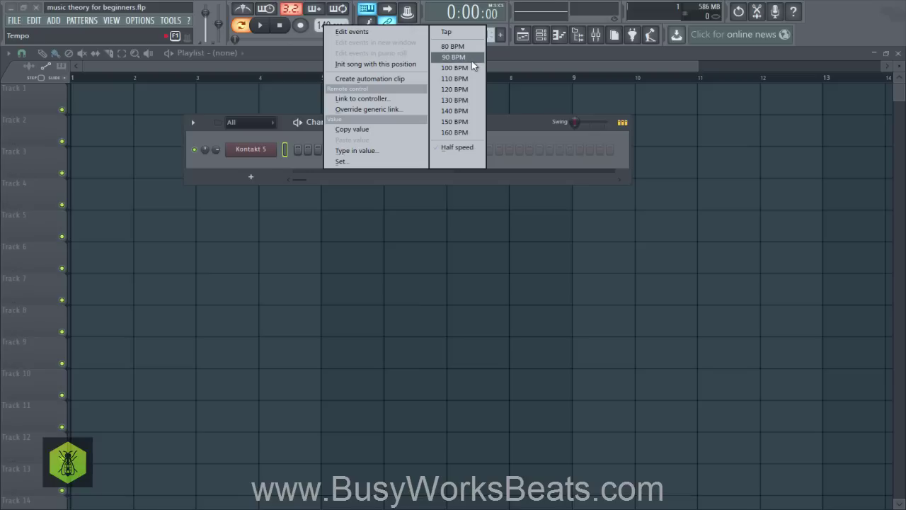
left_click(454, 56)
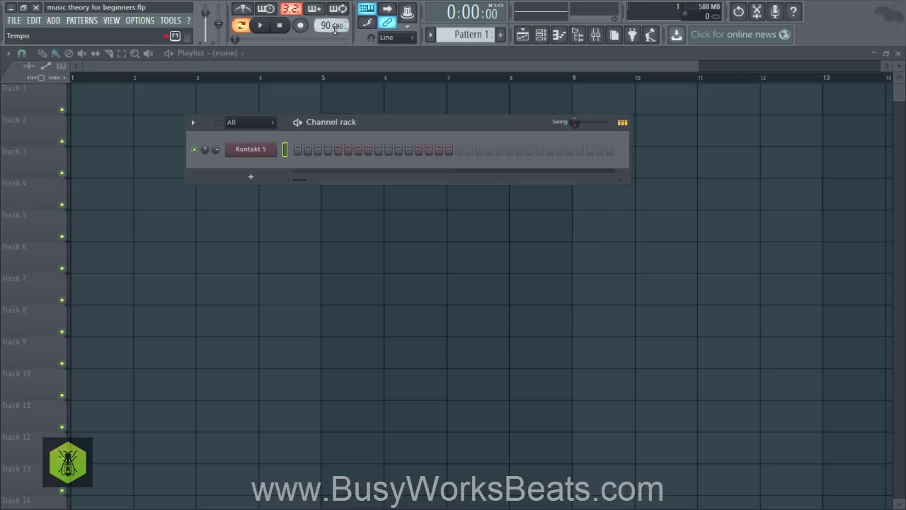
left_click(243, 8)
Play the empty pattern several times from the start with the metronome to count its beats, stopping after each pass.
left_click(261, 26)
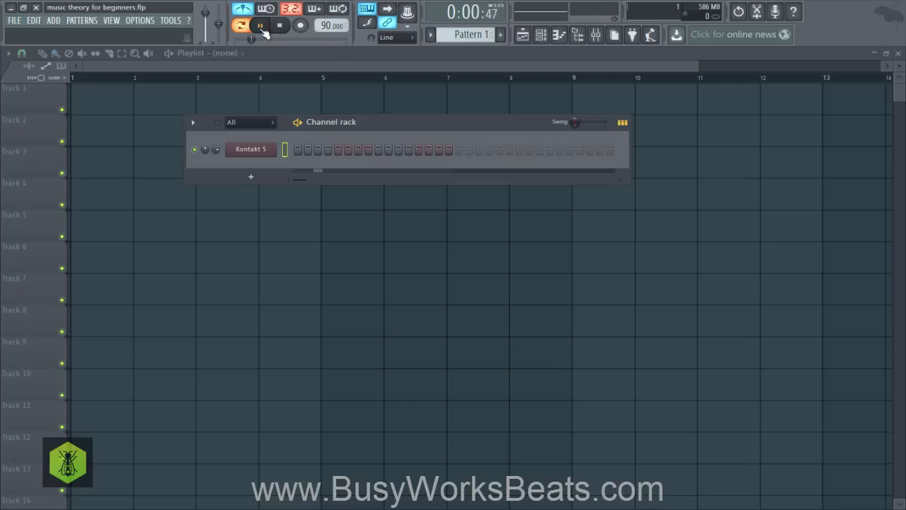
left_click(261, 27)
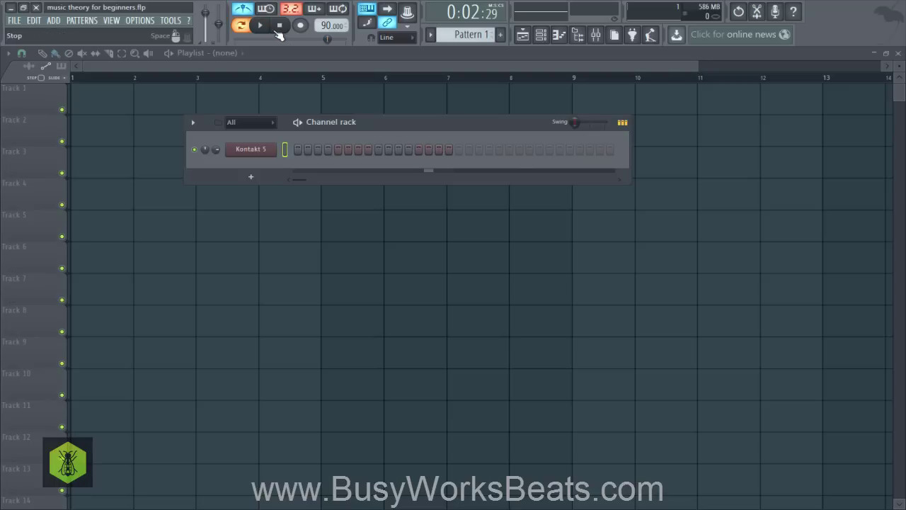
left_click(280, 25)
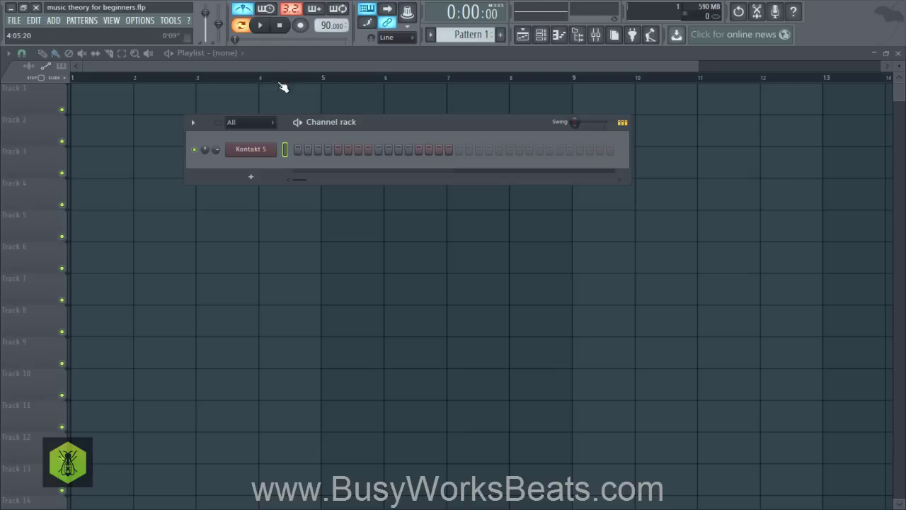
left_click(262, 27)
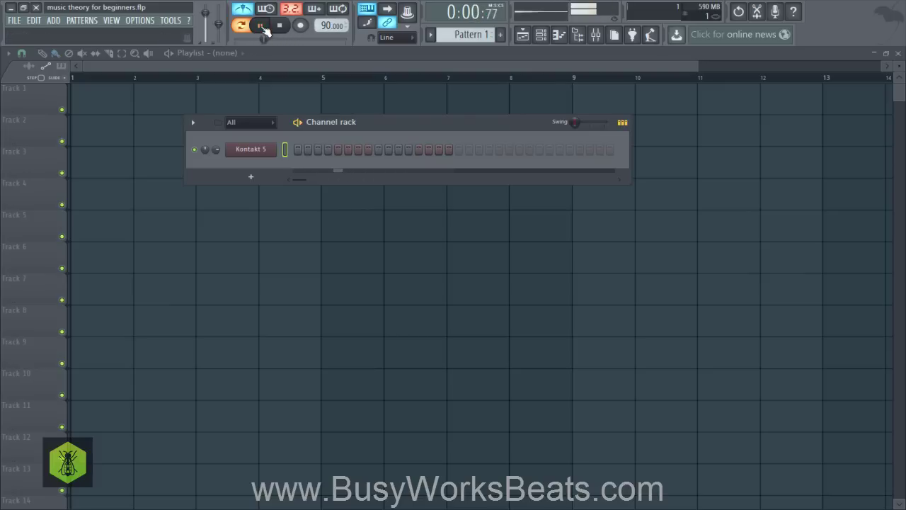
left_click(262, 26)
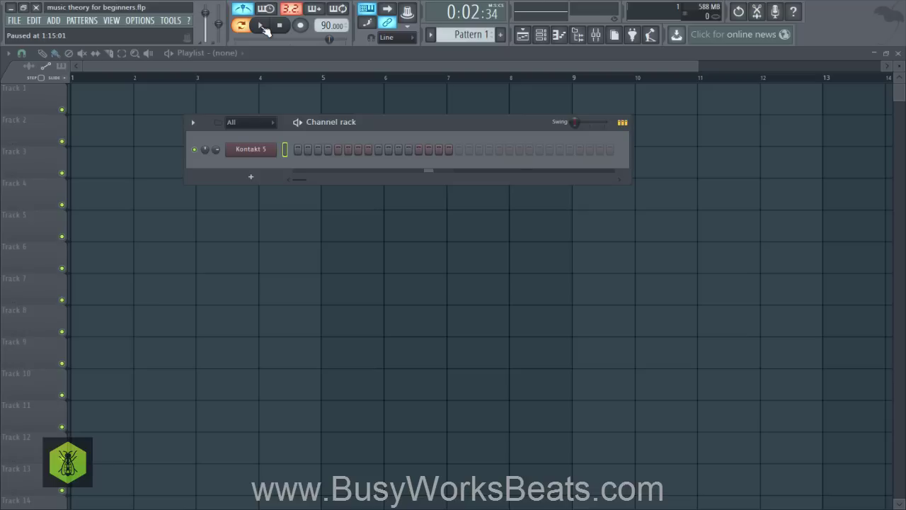
left_click(280, 25)
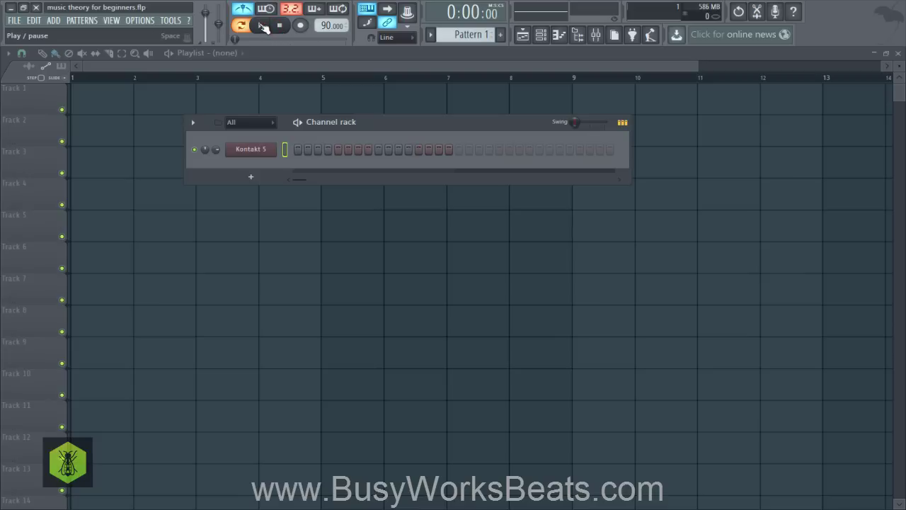
left_click(263, 27)
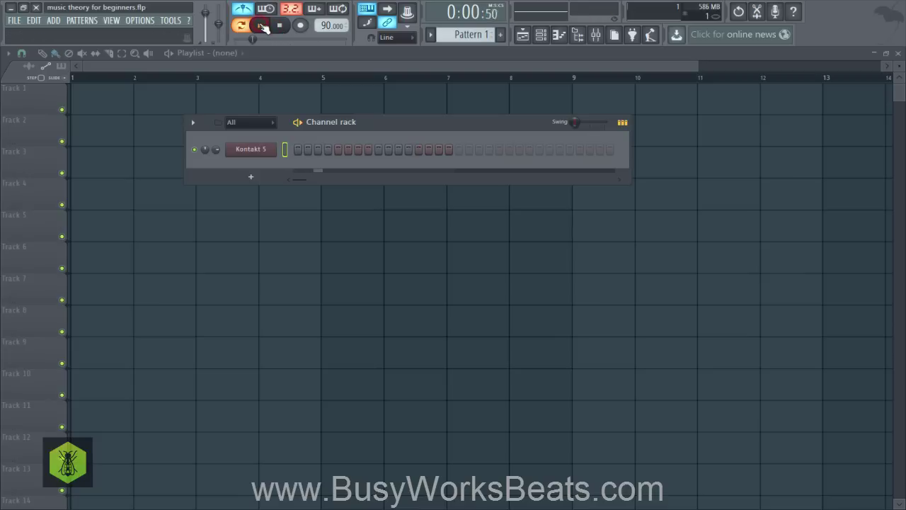
left_click(263, 26)
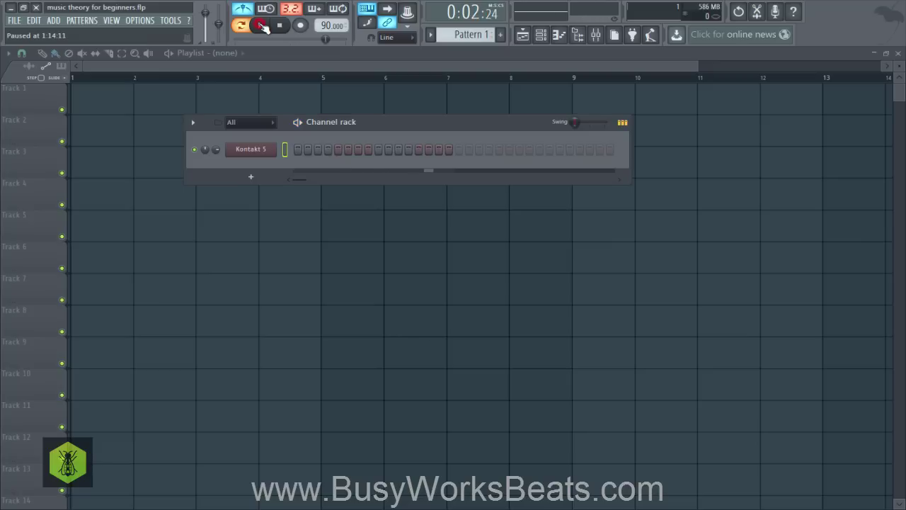
left_click(278, 28)
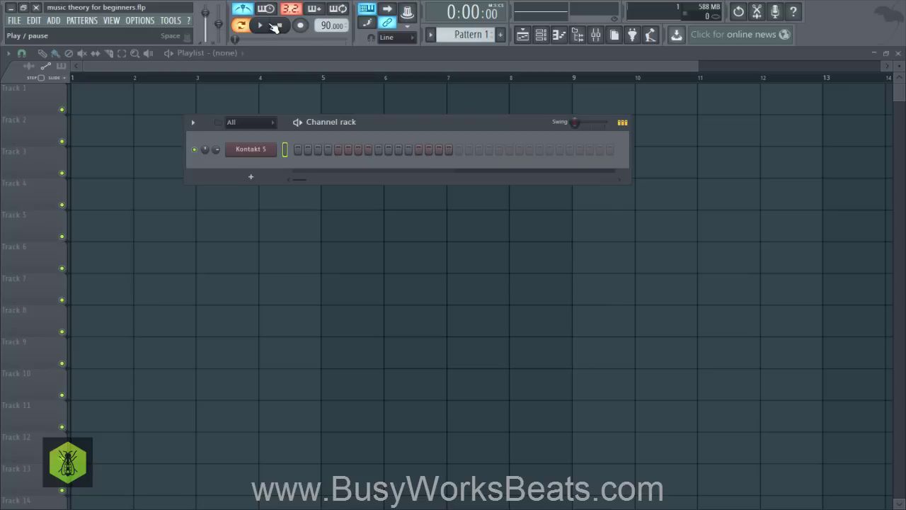
left_click(280, 28)
left_click(269, 30)
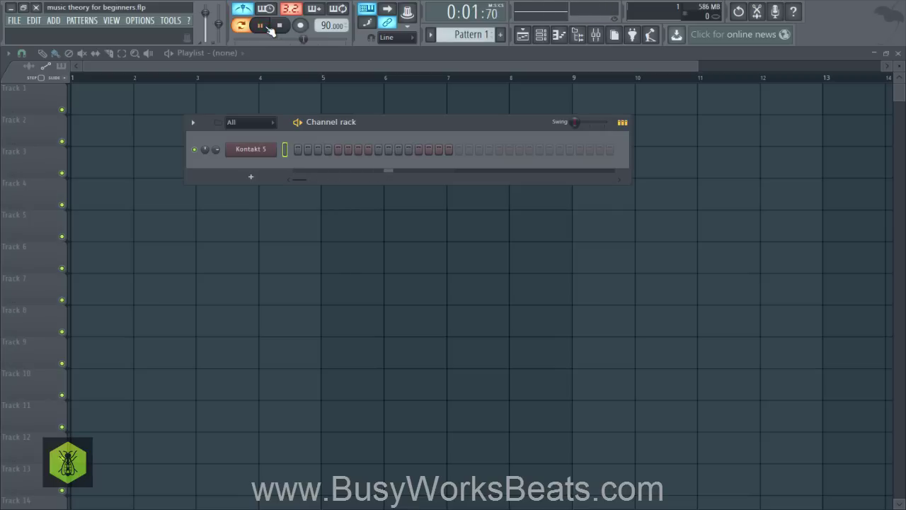
left_click(270, 28)
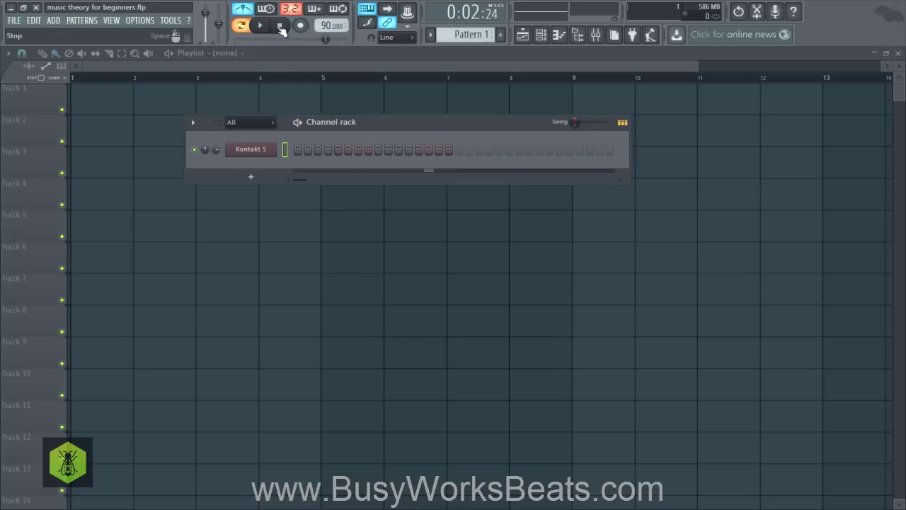
left_click(281, 26)
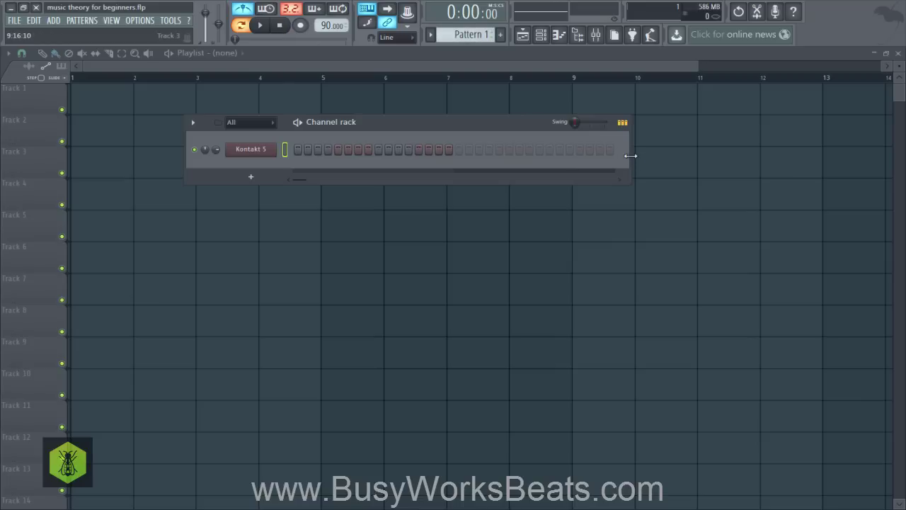
Shrink the channel rack to 12 visible steps and play the pattern with the metronome.
left_click_drag(629, 155, 429, 176)
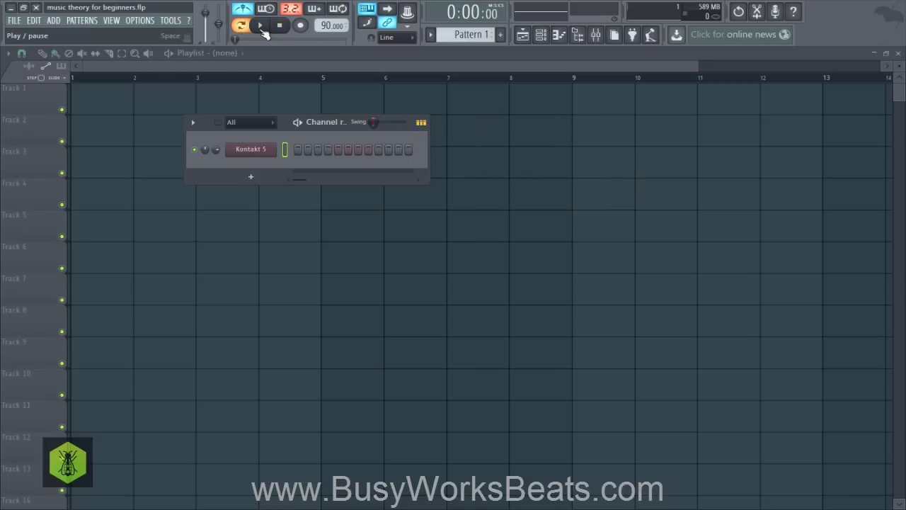
left_click(262, 32)
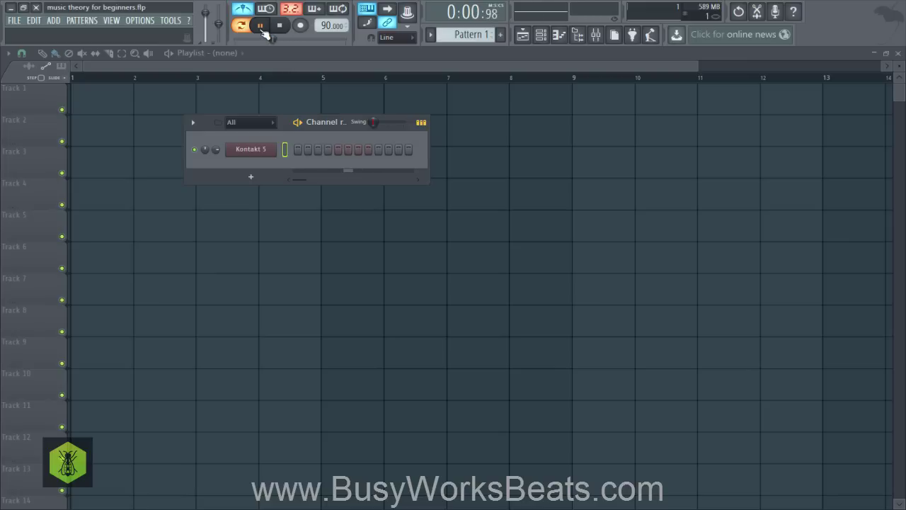
key("space")
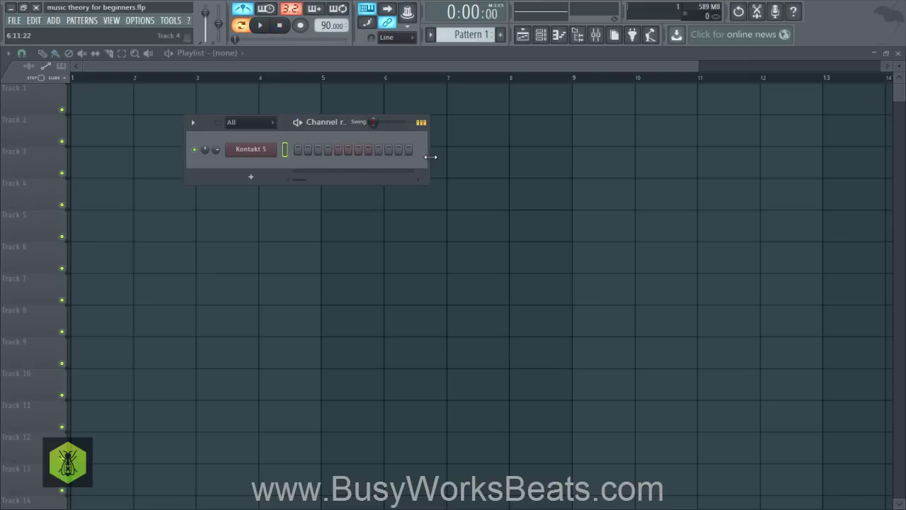
Widen the channel rack to show 16 steps, with playback stopped.
left_click_drag(431, 156, 465, 148)
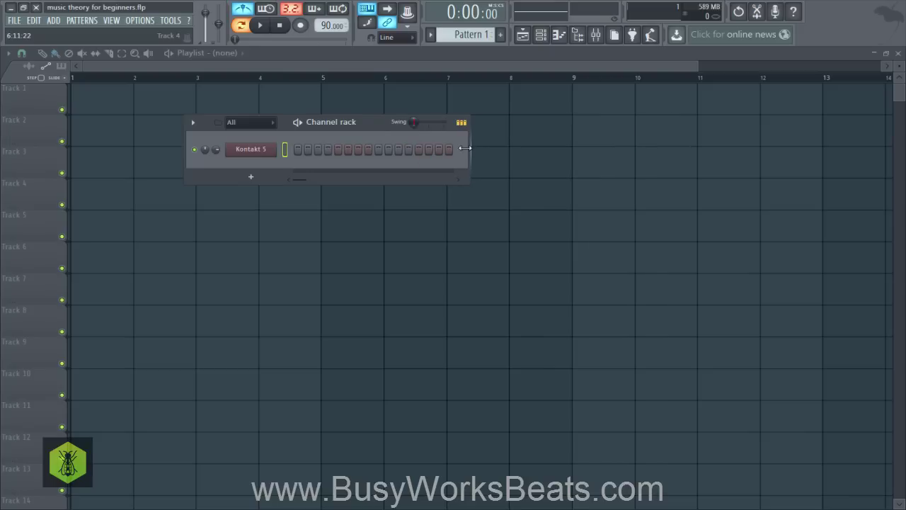
left_click(303, 177)
left_click(279, 29)
Play the metronome with the channel rack widened to 20 steps, and resize the rack back to 16 steps.
left_click_drag(469, 152, 519, 170)
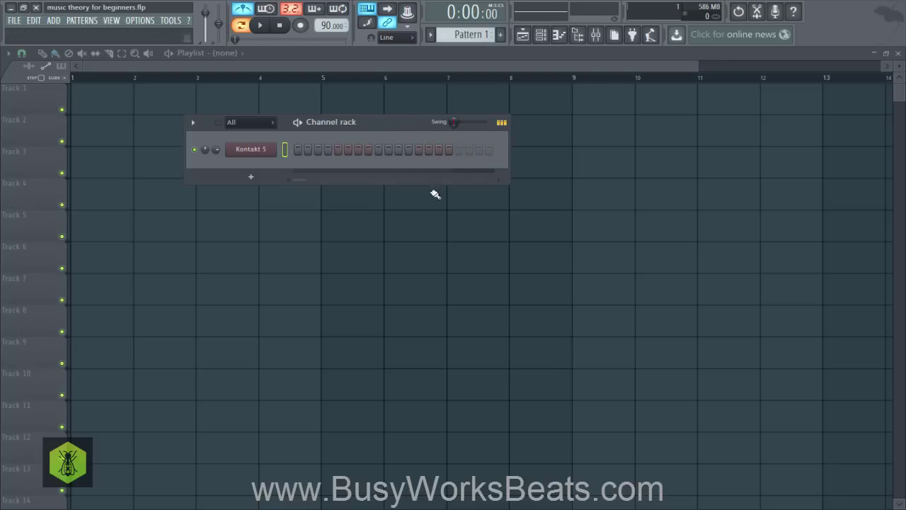
left_click(260, 25)
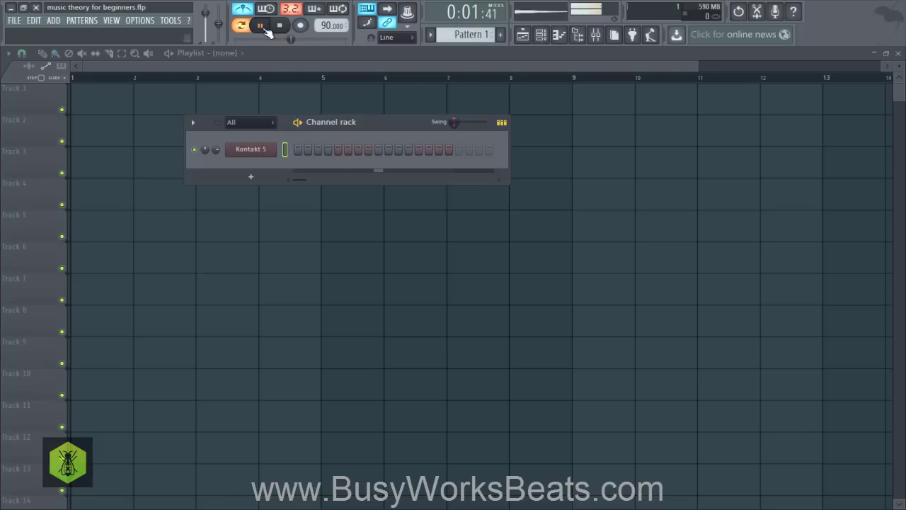
left_click(262, 27)
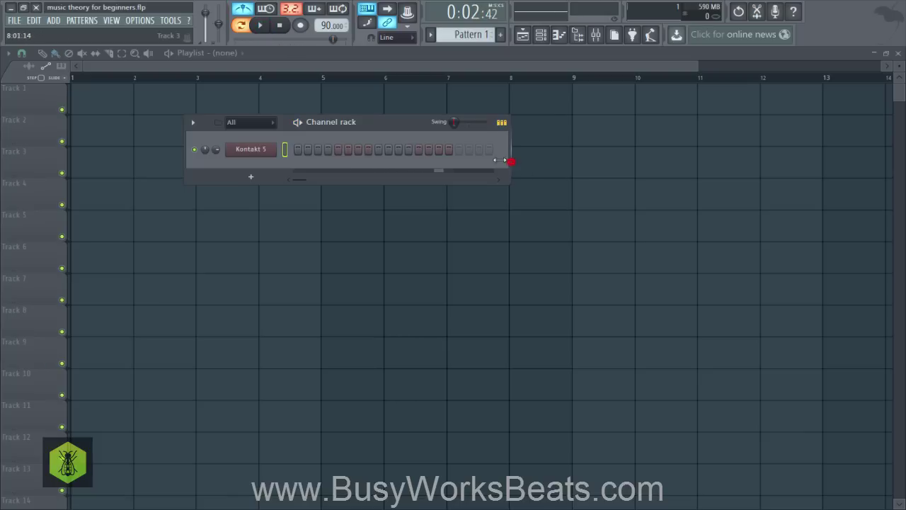
left_click_drag(510, 162, 469, 154)
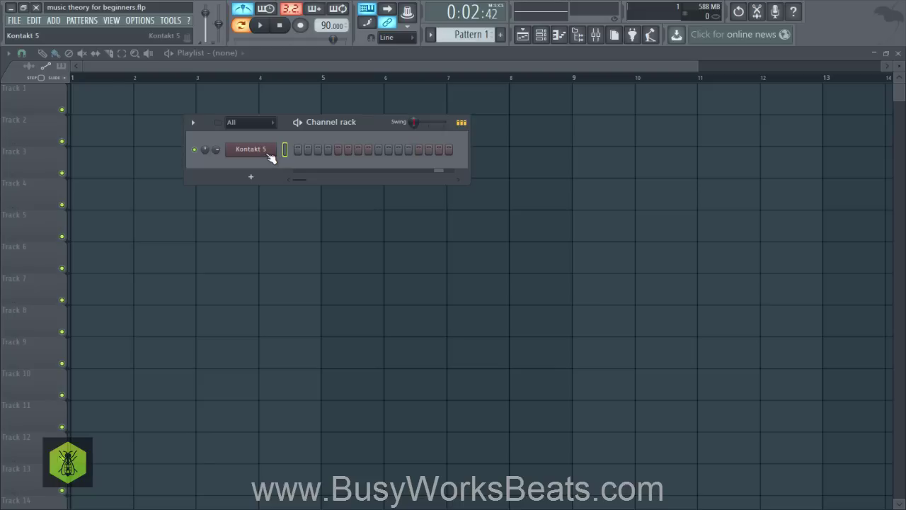
Open the Kontakt 5 channel in the piano roll and reset playback to the start of the pattern.
right_click(270, 157)
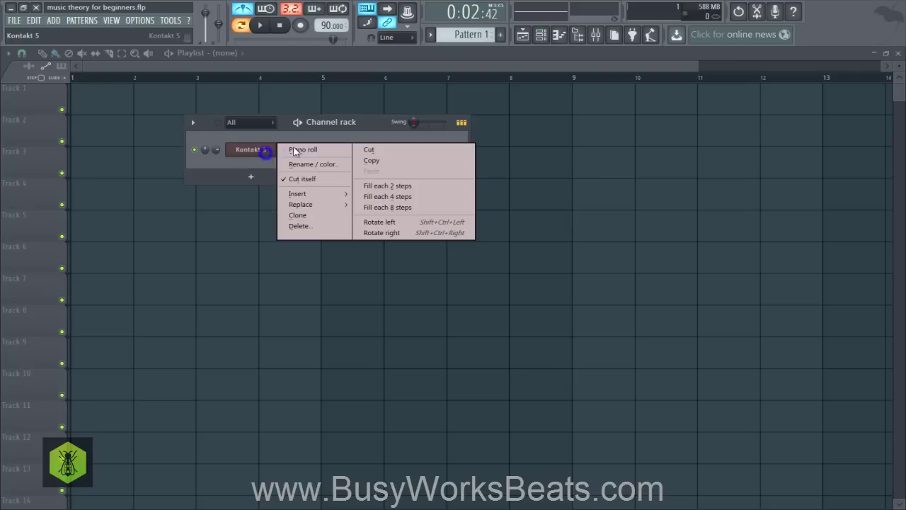
left_click(301, 147)
scroll(169, 79, "down", 3)
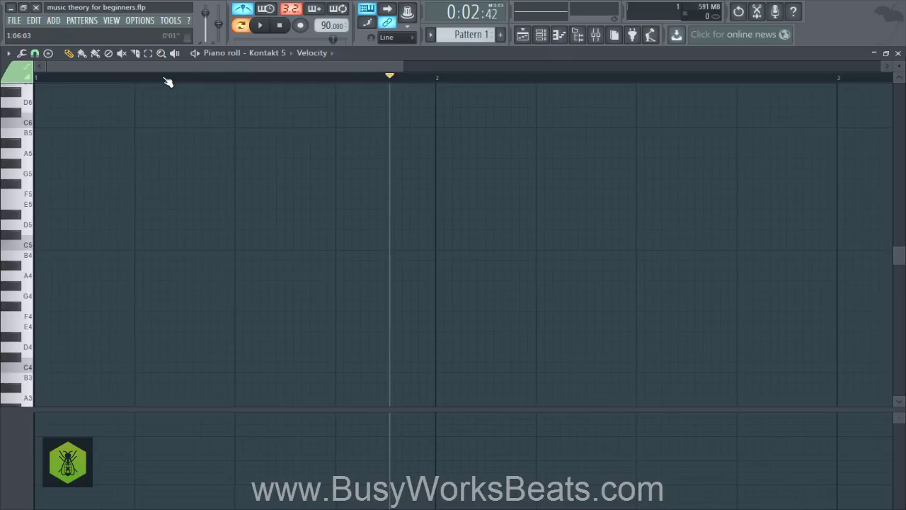
left_click(280, 26)
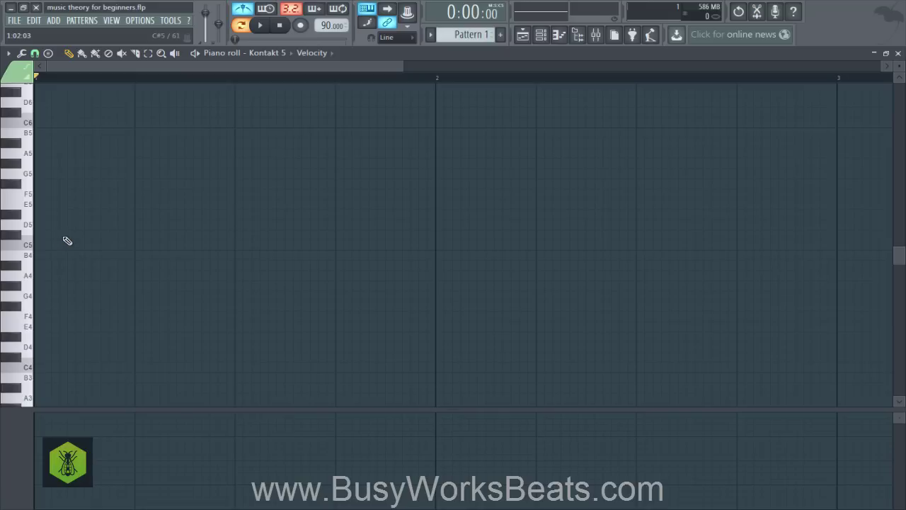
Audition the A keys and stack the notes A4, B4, C5, D5, E5, F5, G5 and A5 at the start of bar 1.
left_click(32, 156)
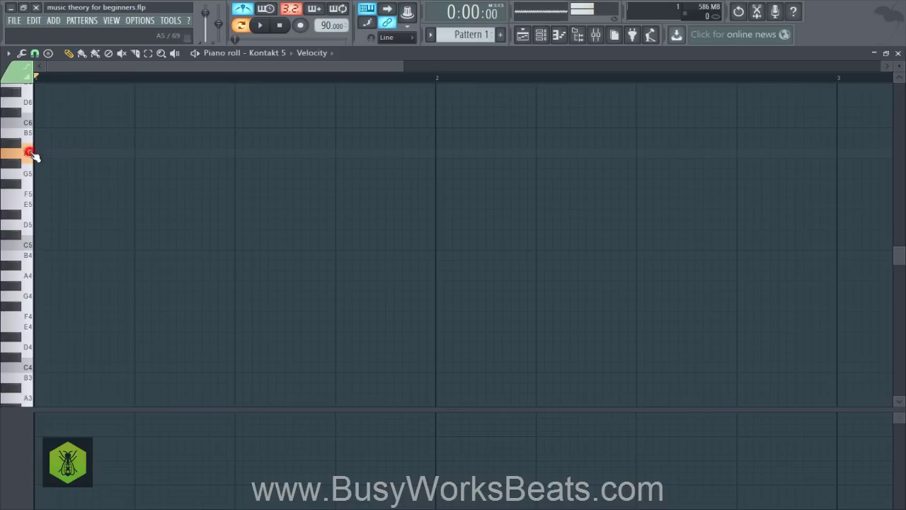
left_click(33, 278)
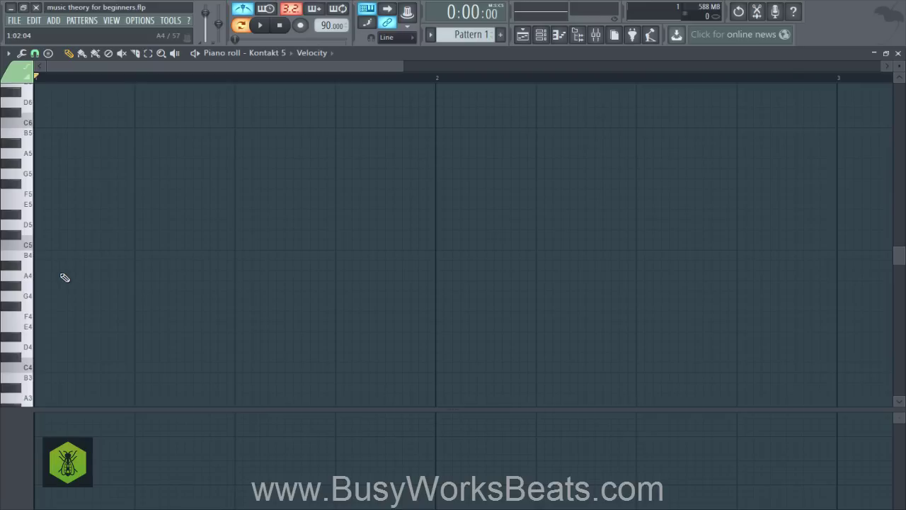
left_click(39, 276)
left_click(28, 154)
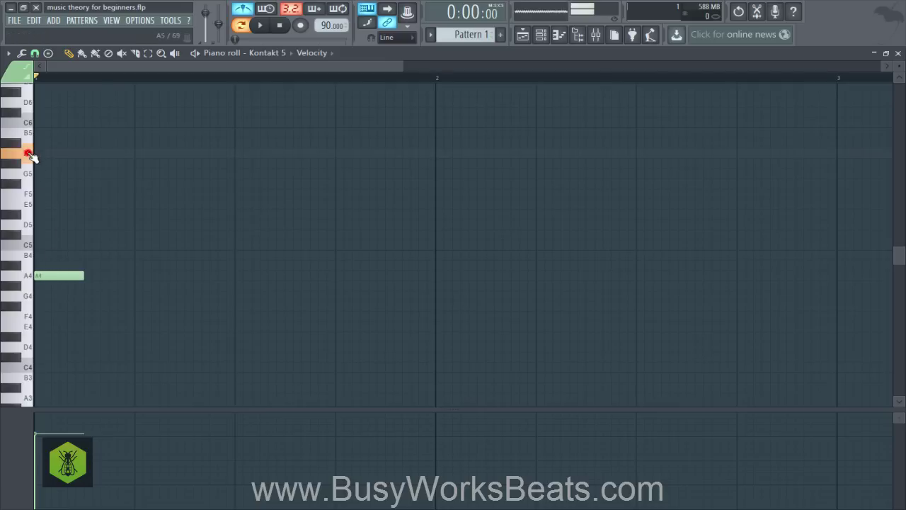
left_click(41, 255)
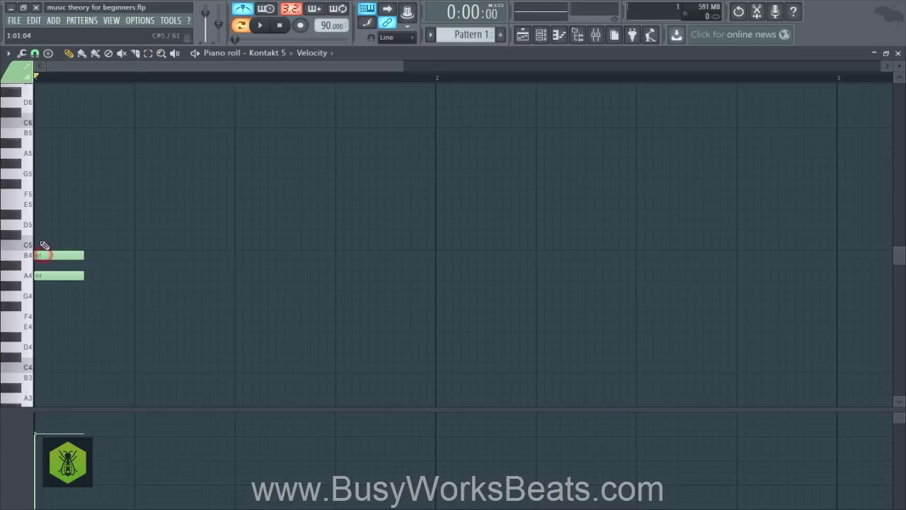
left_click(39, 245)
left_click(39, 225)
left_click(36, 204)
left_click(35, 194)
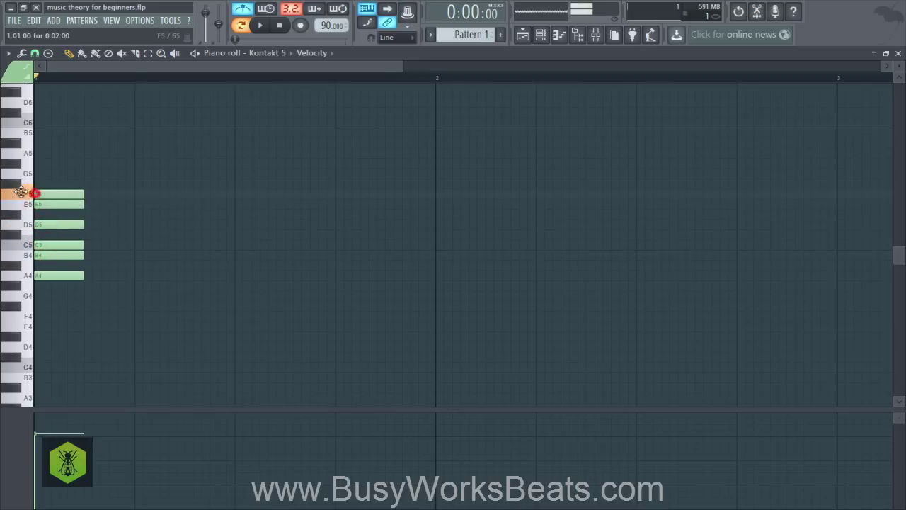
left_click(37, 173)
left_click(37, 154)
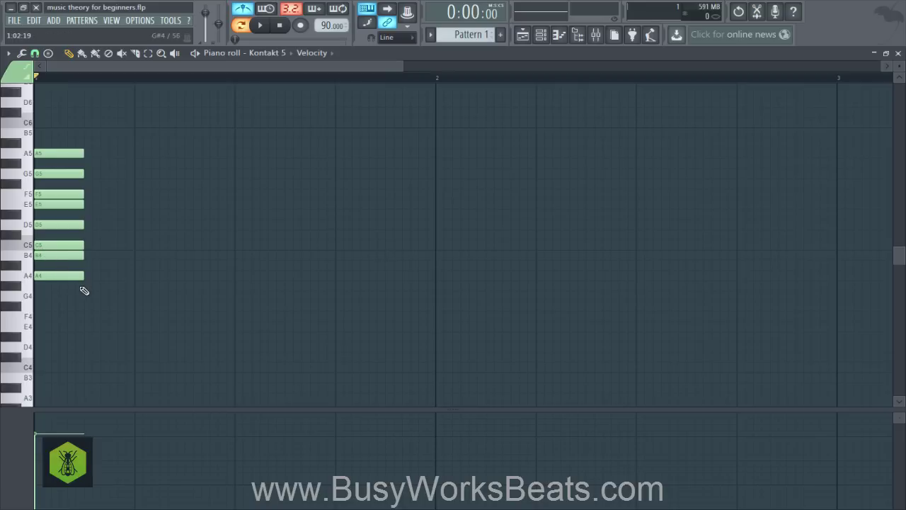
Select the stacked notes from A4 to G5 and highlight the A4 to A5 range on the piano keyboard.
left_click_drag(83, 290, 64, 172)
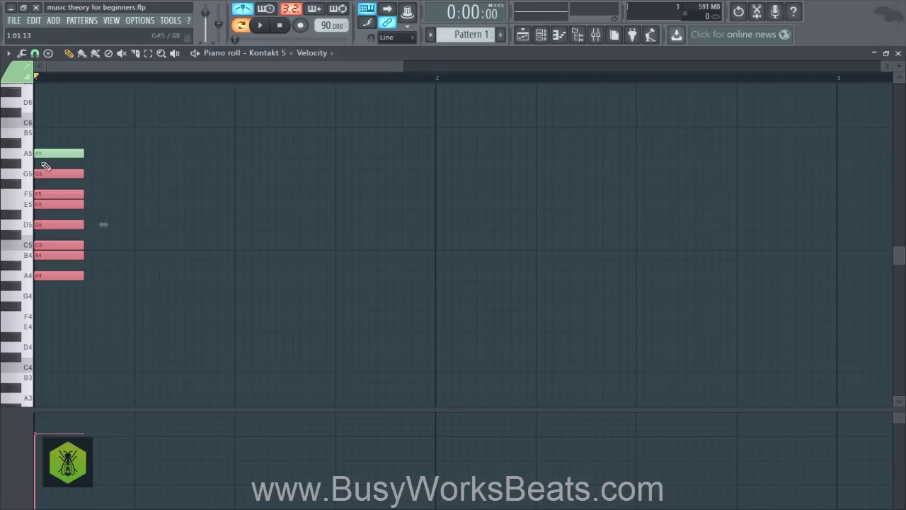
left_click_drag(27, 152, 20, 279)
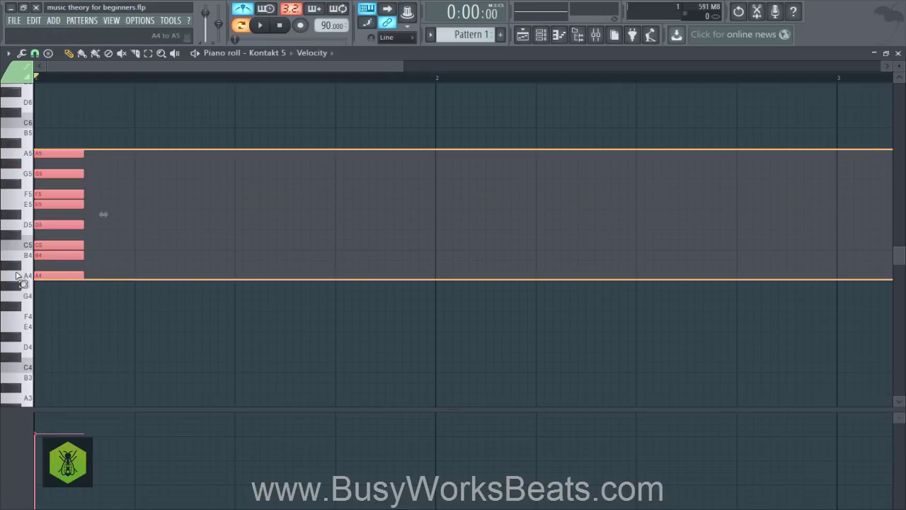
left_click_drag(26, 163, 9, 281)
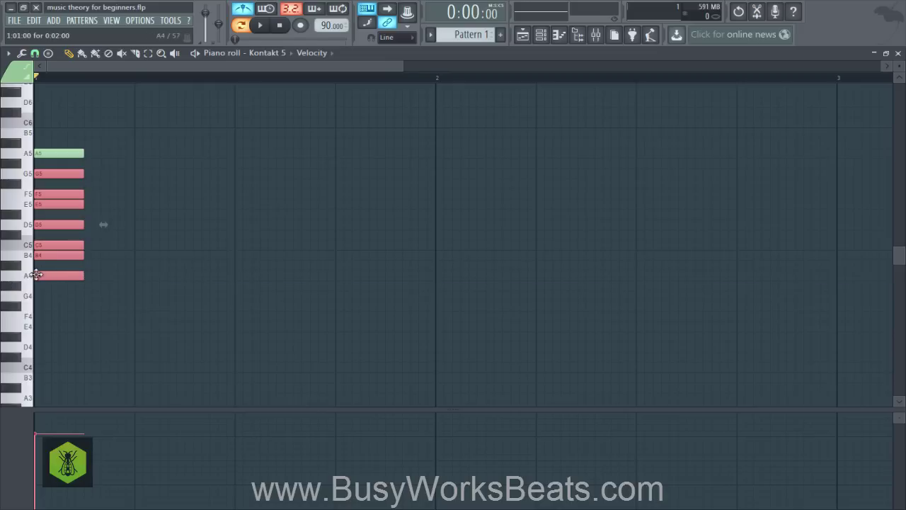
left_click(22, 272)
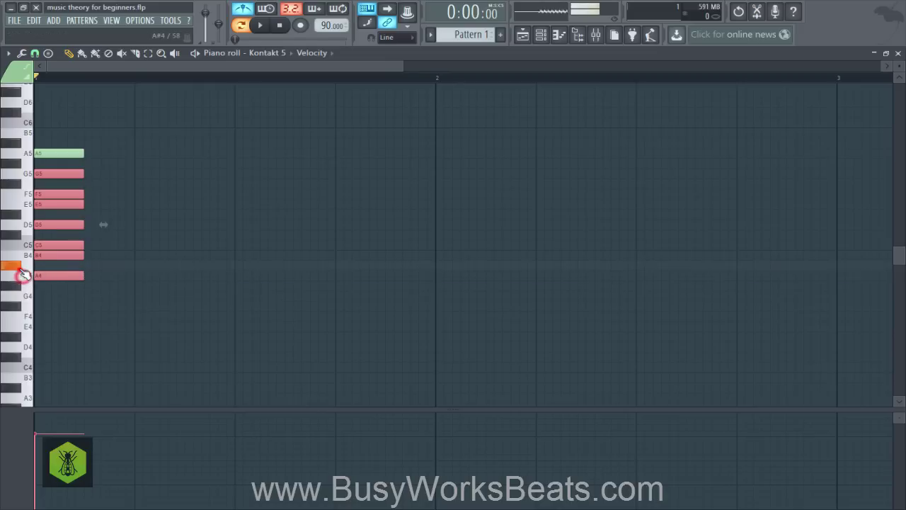
Sound the piano keys upward from A4 towards G5 and highlight the stacked notes in that range.
left_click_drag(22, 273, 21, 204)
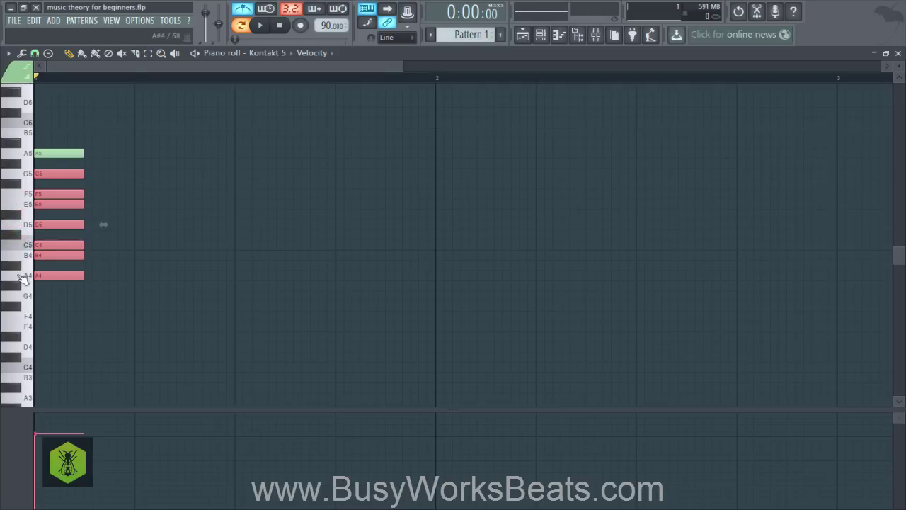
left_click_drag(22, 276, 23, 170)
left_click_drag(75, 304, 60, 172)
left_click_drag(79, 299, 43, 170)
right_click(150, 281)
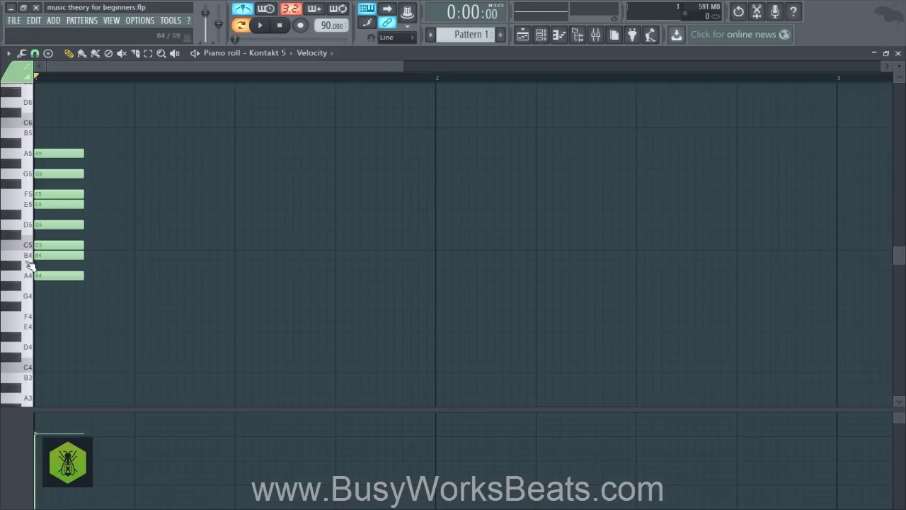
left_click(31, 278)
Lengthen the stacked notes from A4 to A5 to half a bar and set the piano roll snap to 1/2 step.
left_click_drag(115, 310, 235, 194)
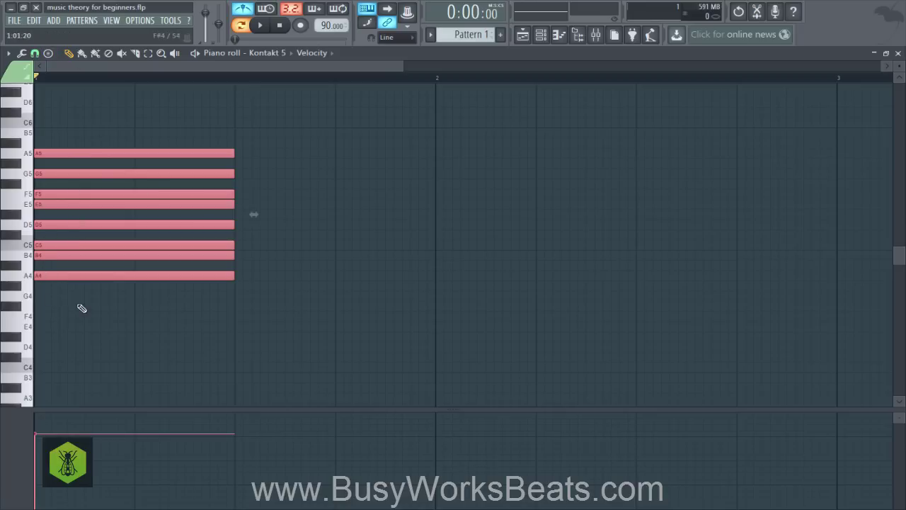
left_click(35, 53)
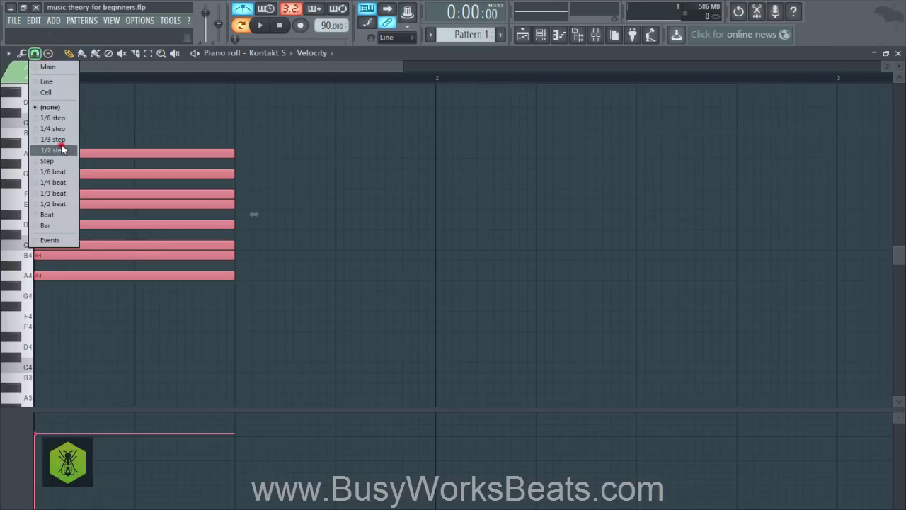
left_click(55, 150)
left_click(124, 320)
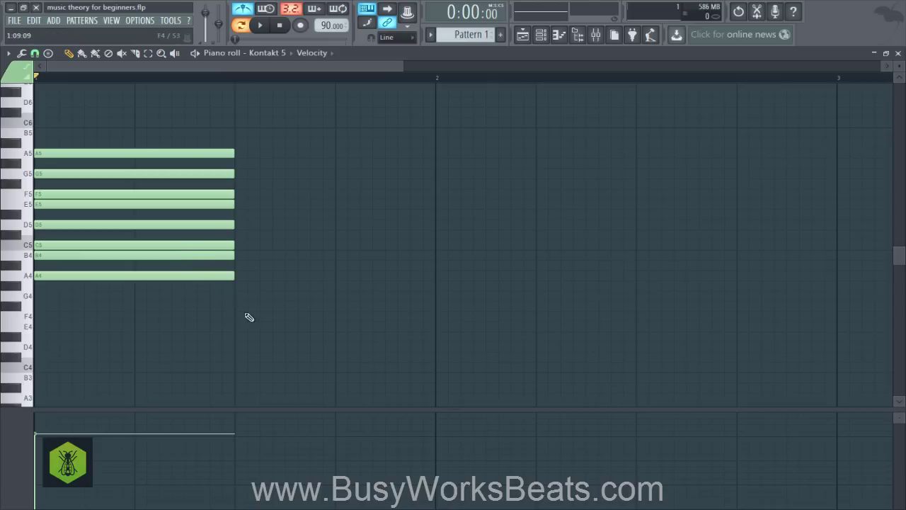
left_click_drag(244, 314, 167, 117)
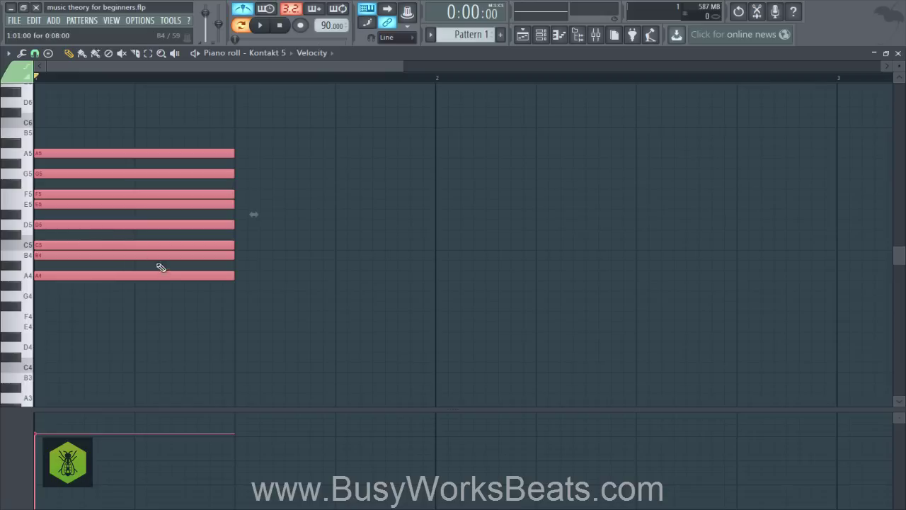
left_click(164, 308)
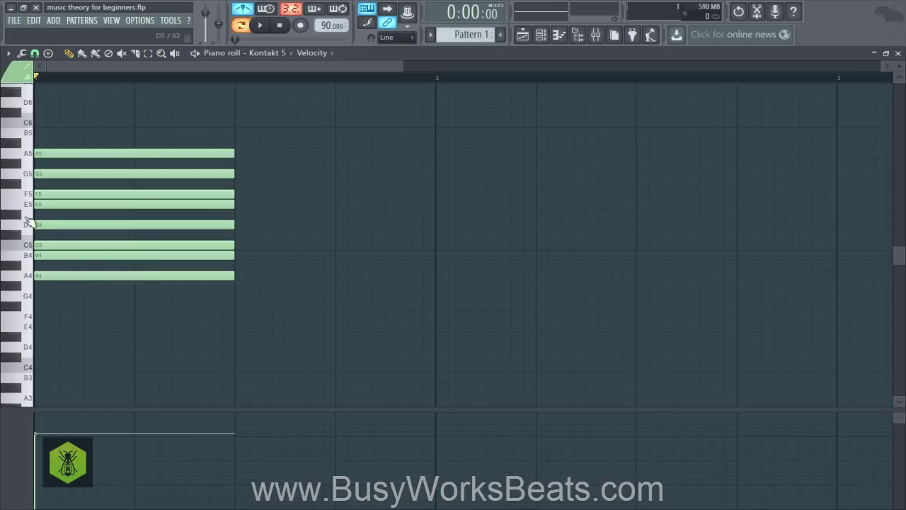
Place a half-bar D5 note at the middle of bar 1 and select it as the chord's root.
left_click(236, 223)
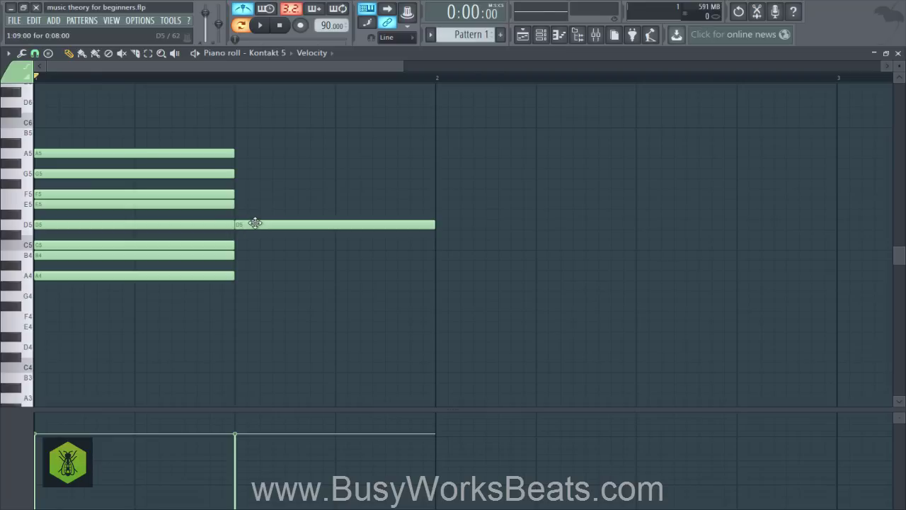
left_click(284, 224)
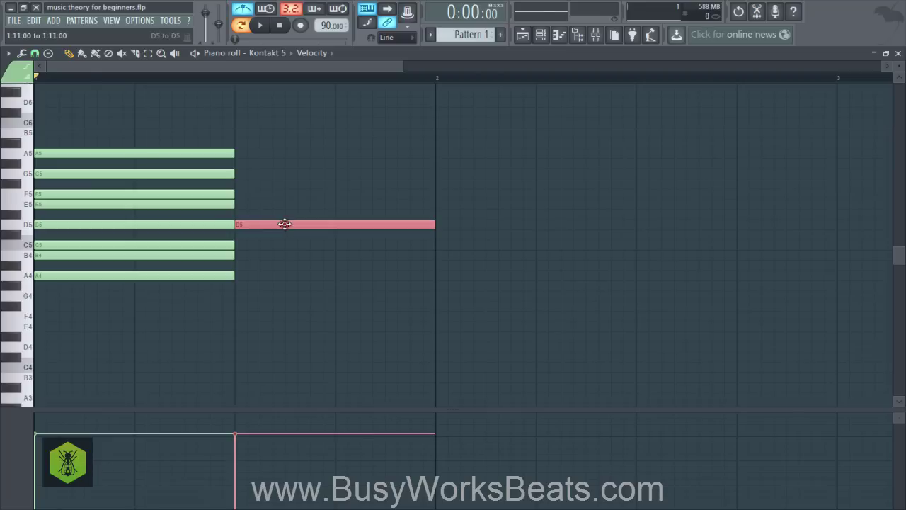
left_click(248, 223)
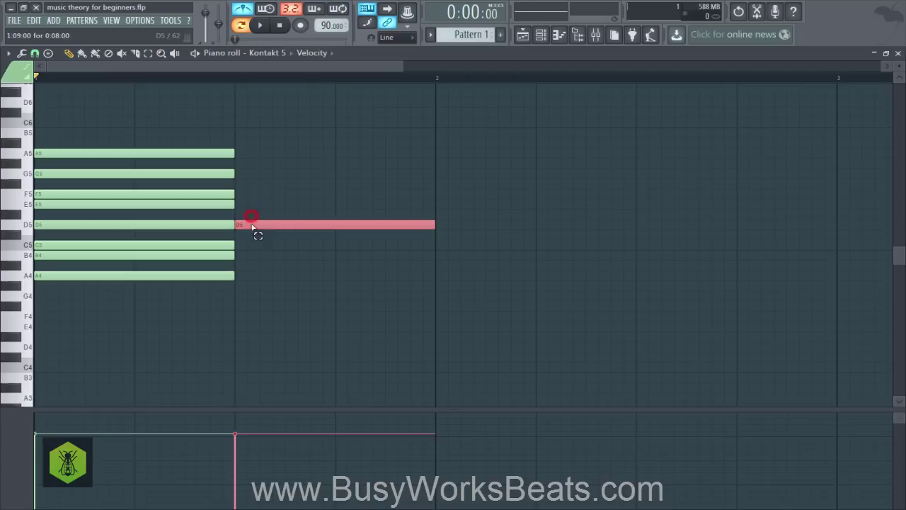
Count up the piano keys from D5 and add half-bar F#5 and A5 notes above the D5 at mid-bar 1.
left_click(24, 224)
left_click(20, 203)
left_click(20, 190)
left_click(23, 185)
left_click(236, 184)
left_click(32, 175)
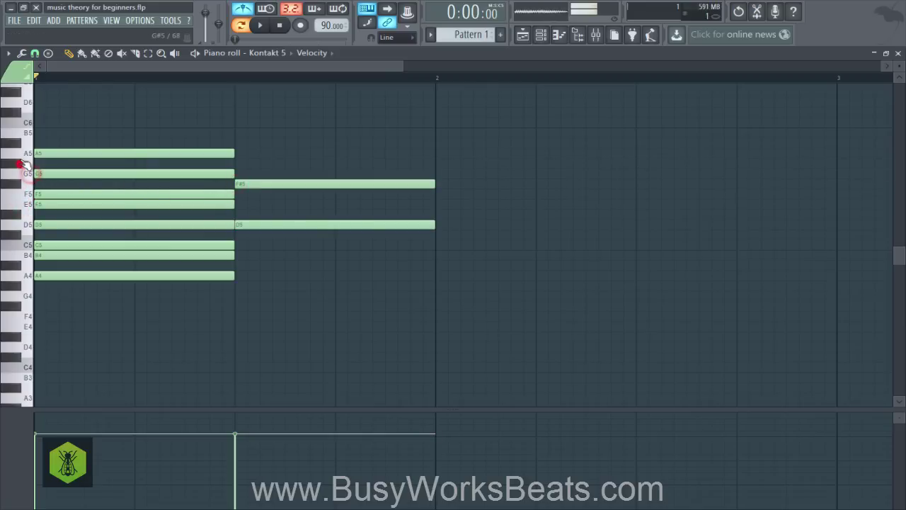
left_click(21, 154)
left_click(252, 153)
Select the D5, F#5 and A5 chord and transpose it down to A4, C#5 and E5.
left_click_drag(242, 142, 285, 240)
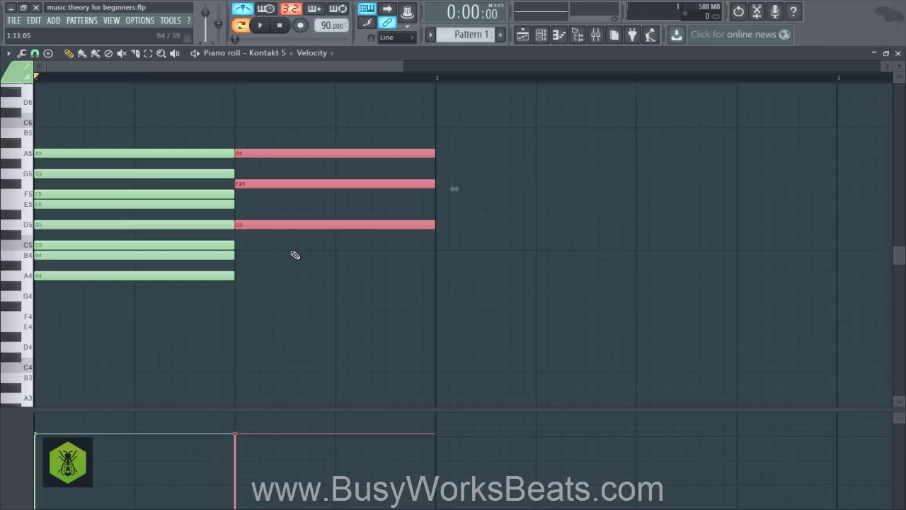
left_click_drag(295, 255, 264, 92)
left_click(272, 223)
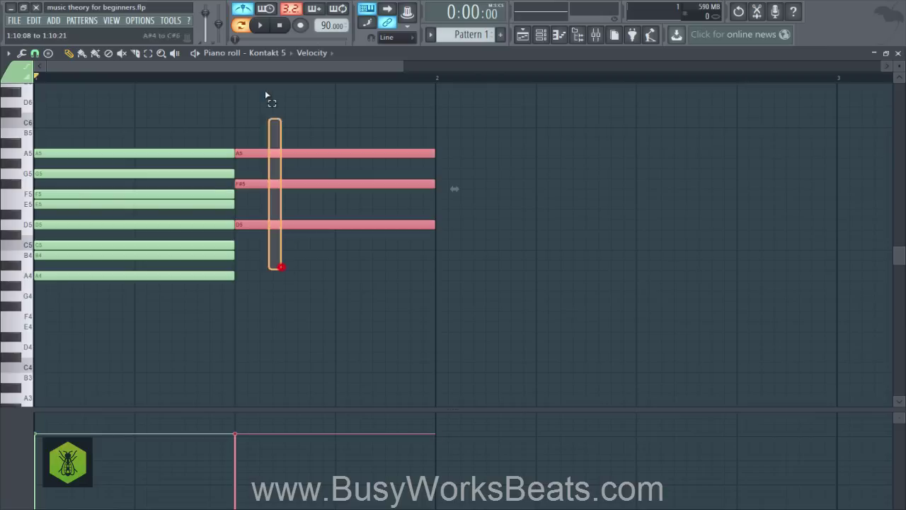
left_click_drag(249, 227, 246, 280)
left_click(255, 256)
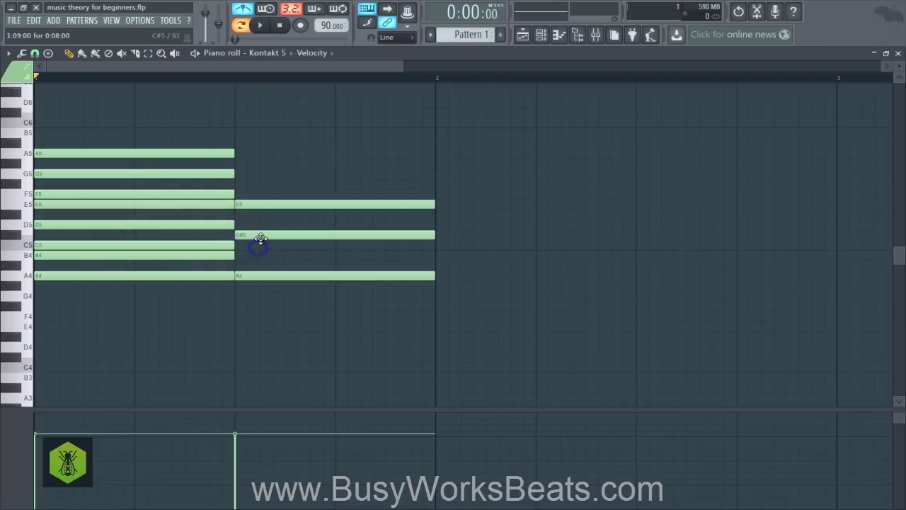
Lower the middle note of the A4 chord from C#5 to C5.
left_click(256, 234)
left_click_drag(255, 234, 256, 243)
left_click(262, 229)
Highlight the A4, C5 and E5 chord, and delete all notes from the piano roll.
left_click_drag(252, 180, 275, 286)
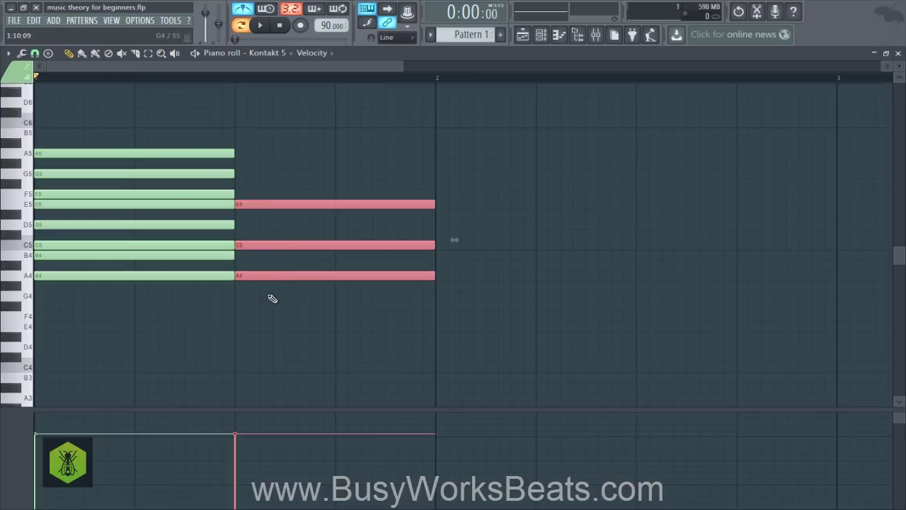
left_click_drag(310, 314, 123, 155)
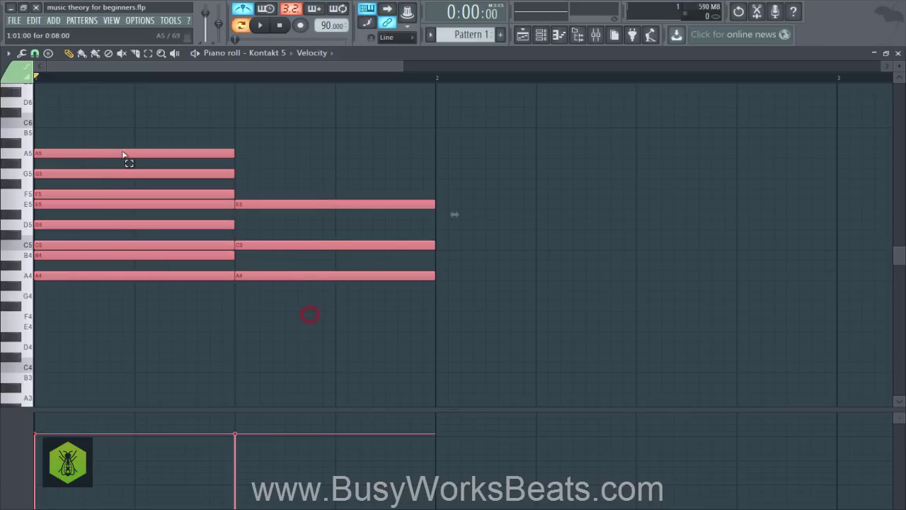
key("Delete")
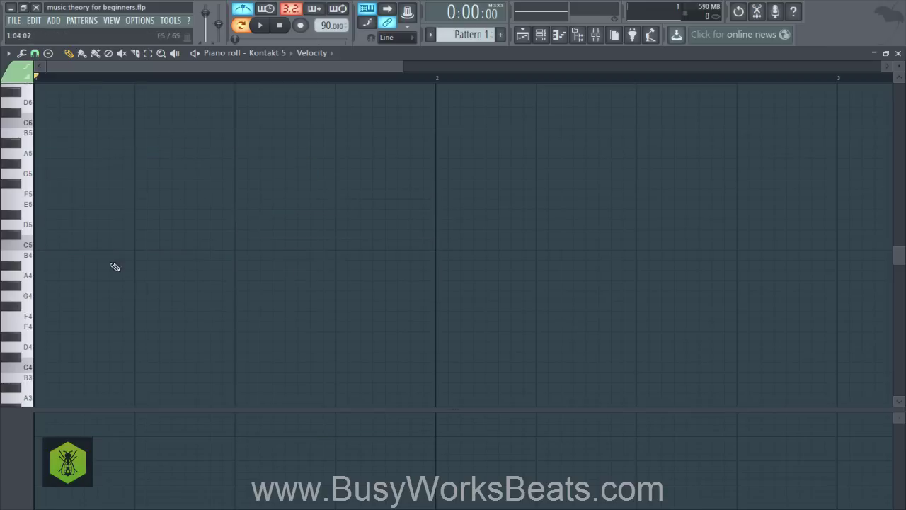
Stack half-bar A4, B4 and C#5 notes at the start of bar 1, sounding the keys between them.
left_click(39, 276)
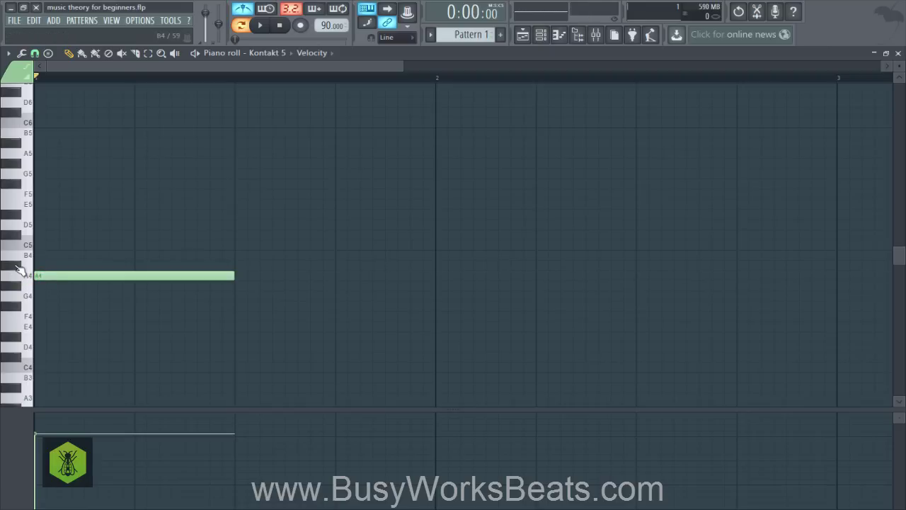
left_click(15, 265)
left_click(27, 257)
left_click(39, 255)
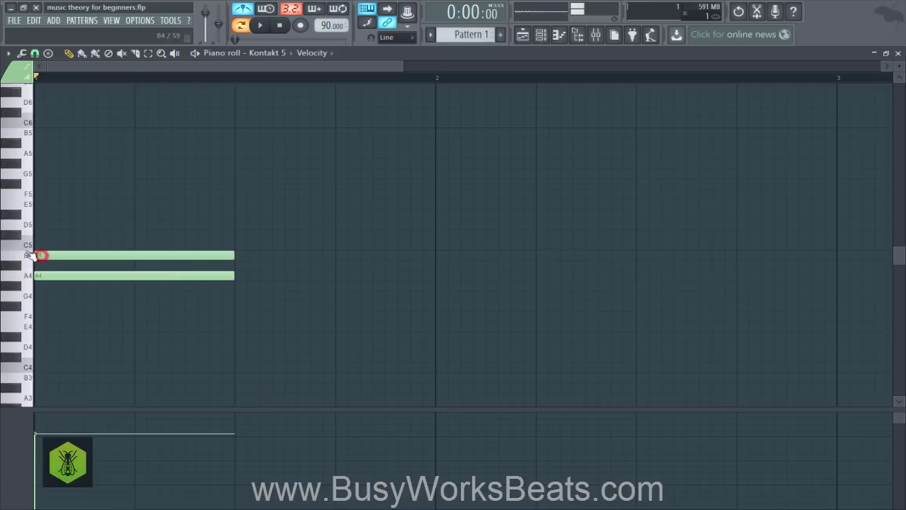
left_click(14, 234)
left_click(39, 235)
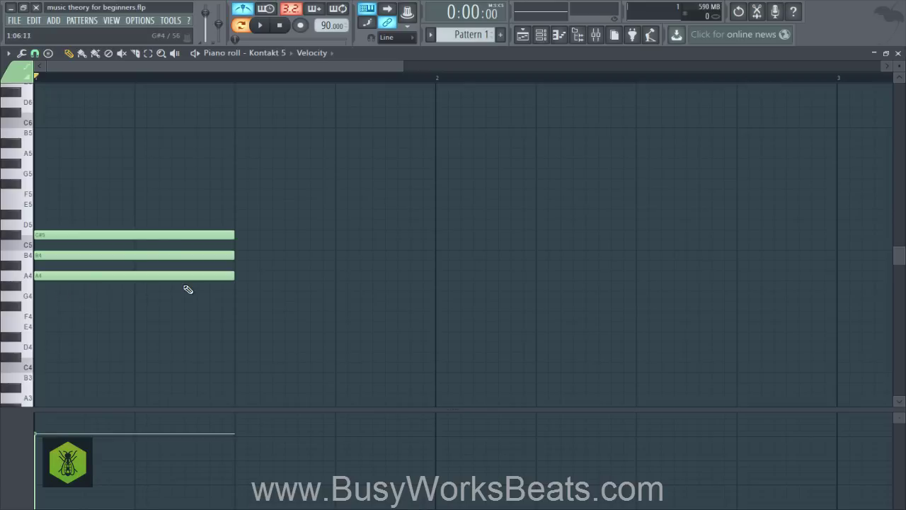
Build an A4, C5 and E5 chord at the middle of bar 1, counting up the piano keys from A4.
left_click(241, 278)
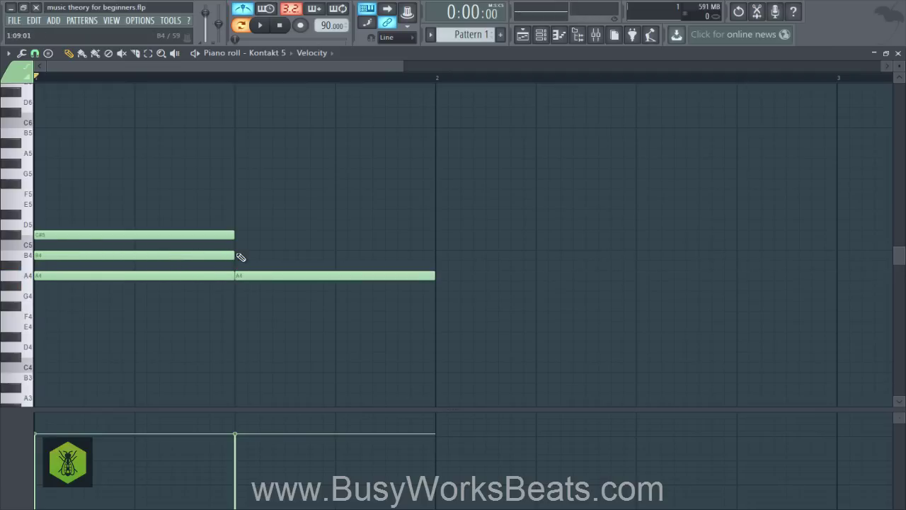
left_click(24, 276)
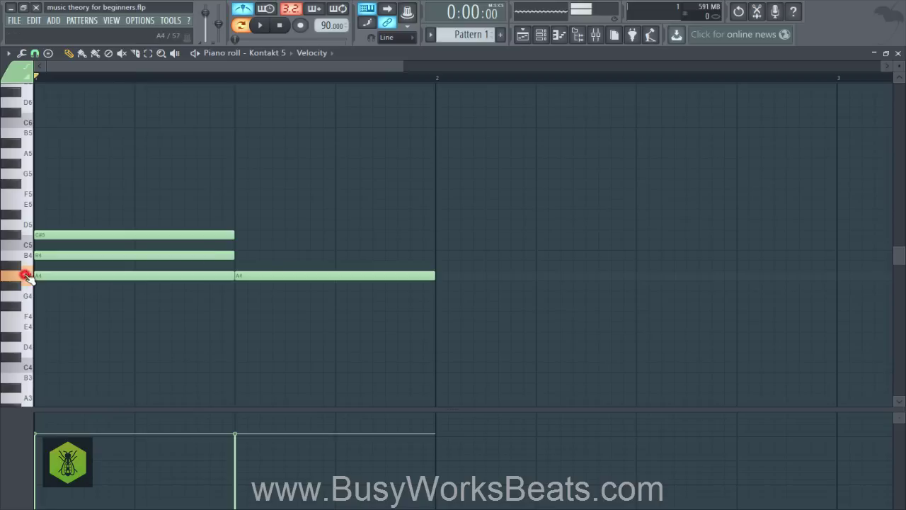
left_click(23, 259)
left_click(28, 246)
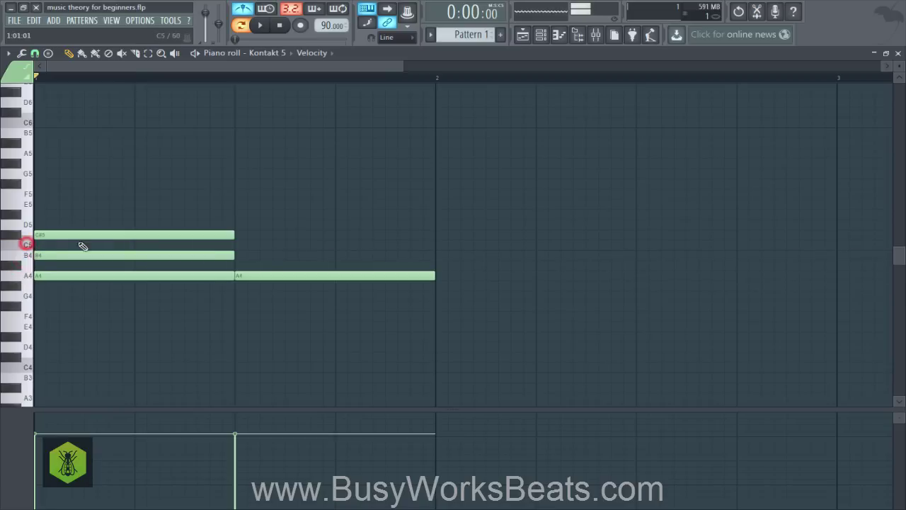
left_click(242, 245)
left_click(18, 235)
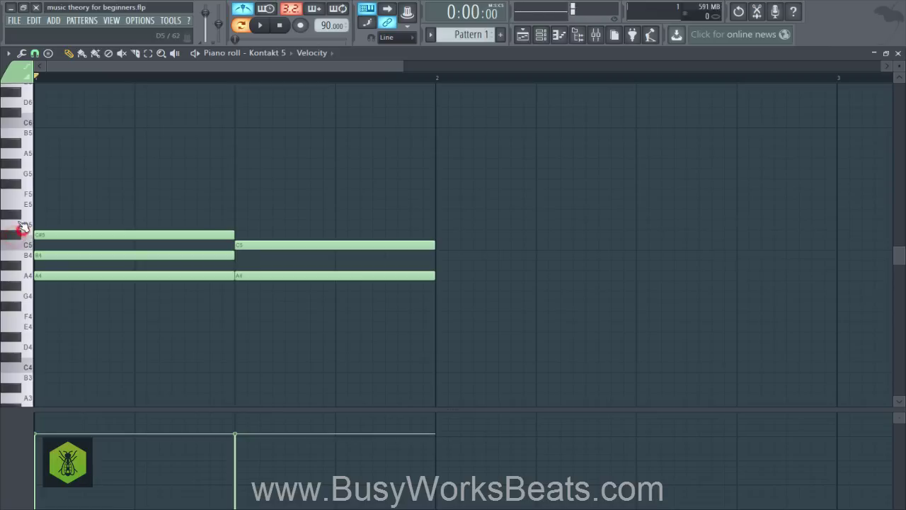
left_click(15, 215)
left_click(28, 209)
left_click(237, 205)
Highlight the A4, C5, E5 chord and the A4, B4, C#5 stack in turn, and delete both.
left_click_drag(259, 171, 306, 303)
left_click_drag(201, 327, 181, 244)
left_click_drag(157, 191, 183, 286)
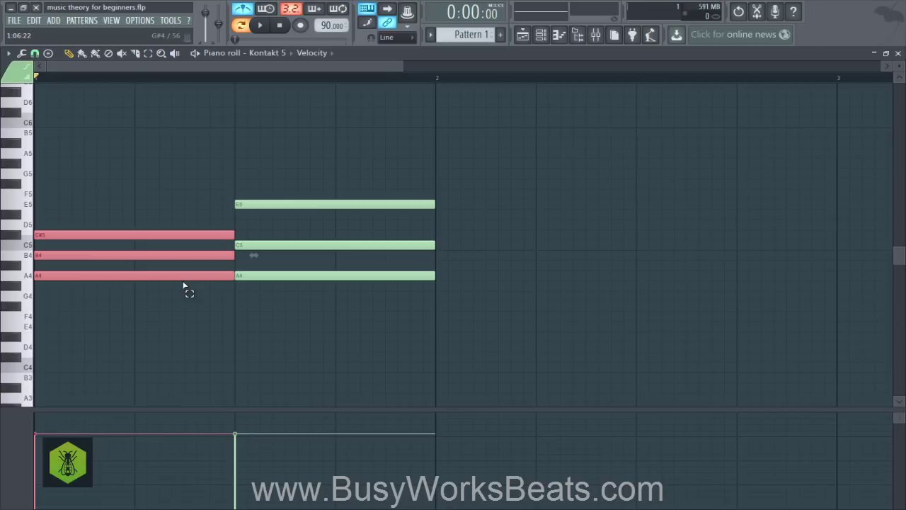
left_click_drag(170, 315, 167, 222)
left_click_drag(220, 320, 182, 223)
left_click_drag(328, 318, 137, 142)
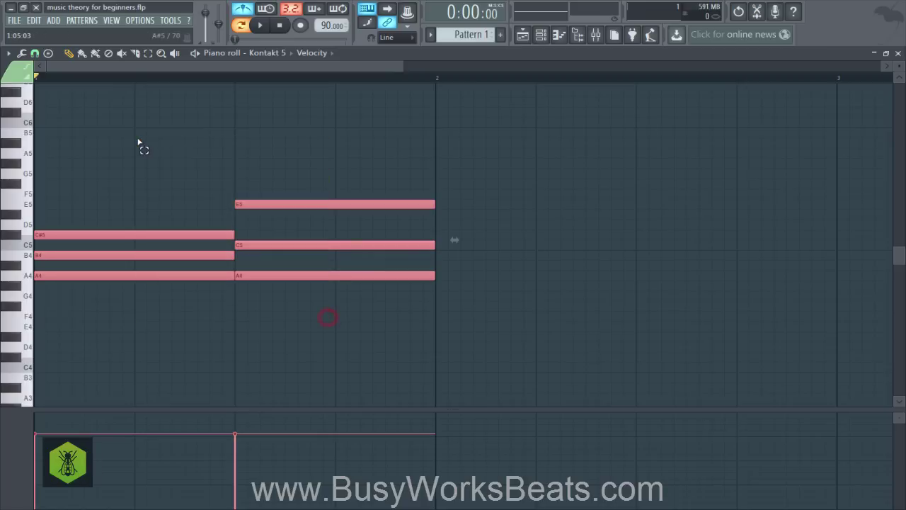
key("Delete")
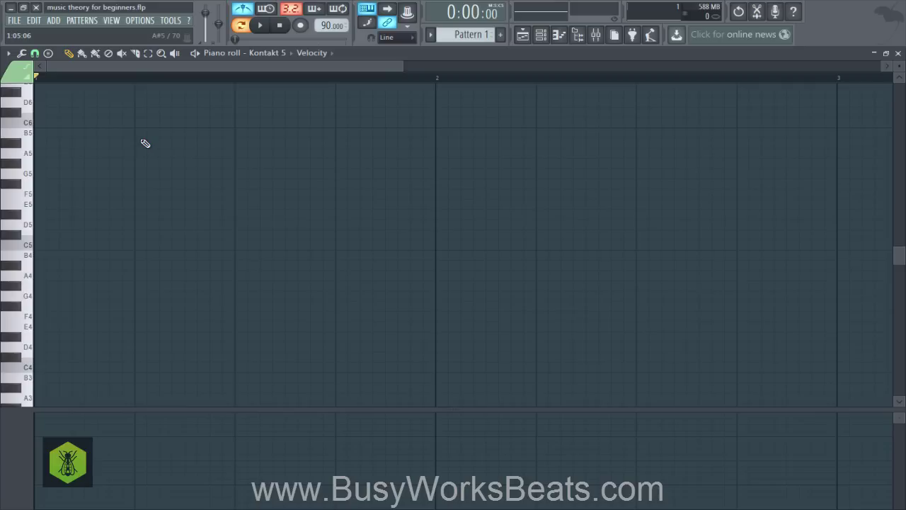
Build a half-bar chord of G4, B4 and D5 at the start of bar 1.
left_click(51, 297)
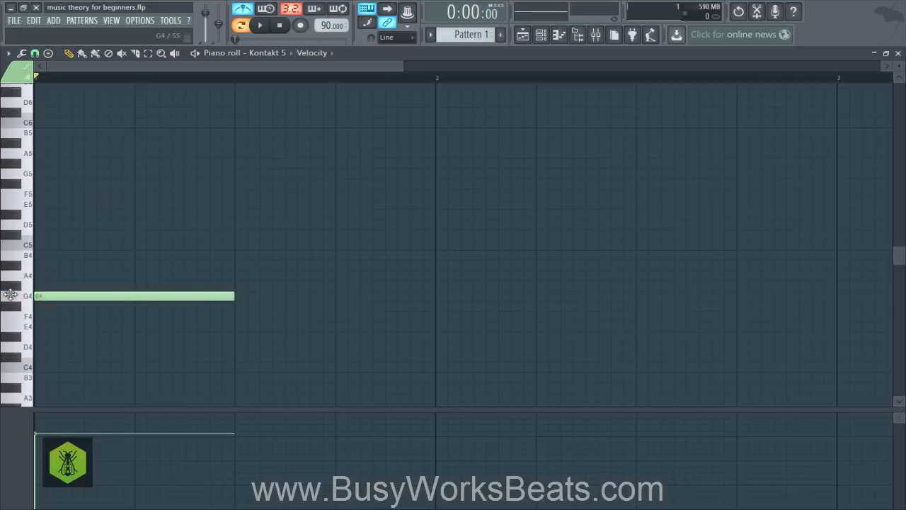
left_click(49, 256)
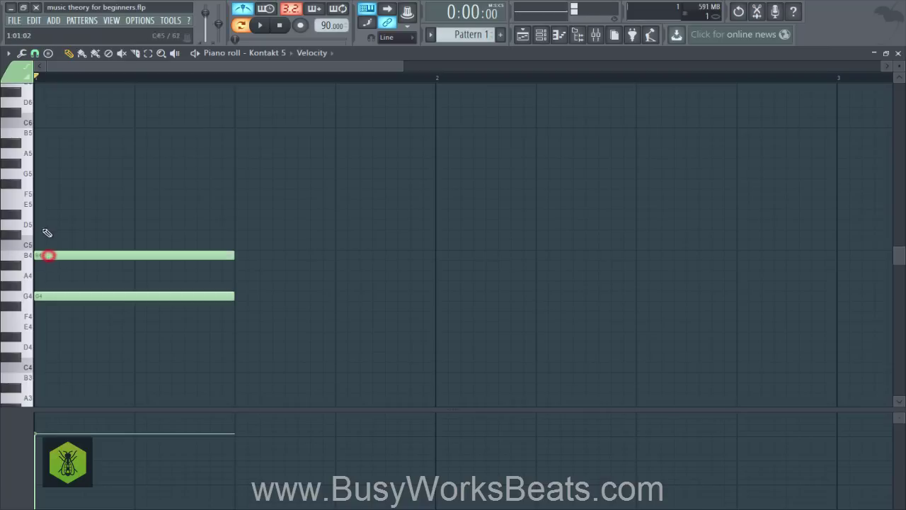
left_click(44, 225)
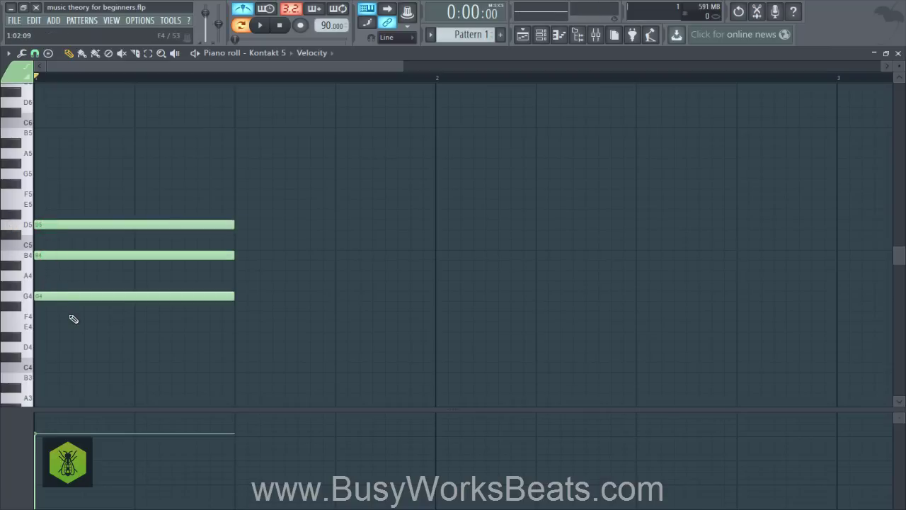
Select all notes of the G4, B4 and D5 chord and delete them.
key("ctrl+a")
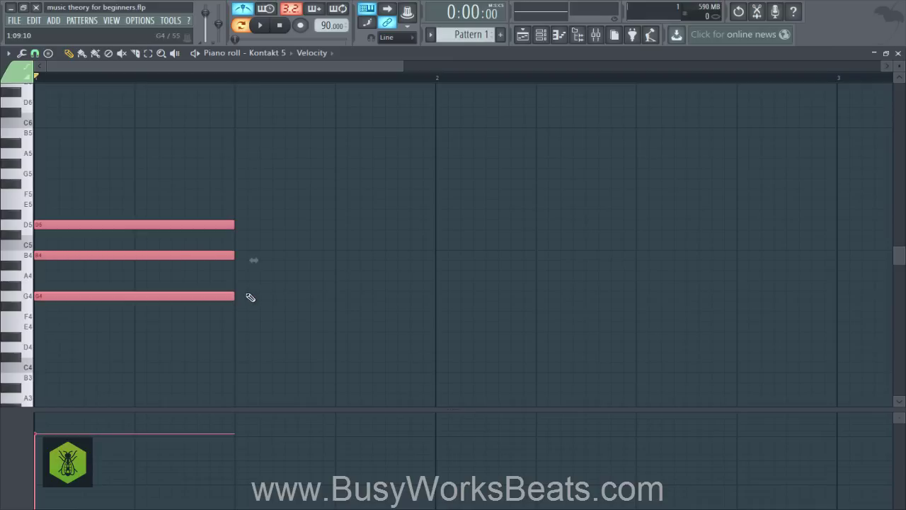
left_click_drag(241, 338, 146, 199)
key("Delete")
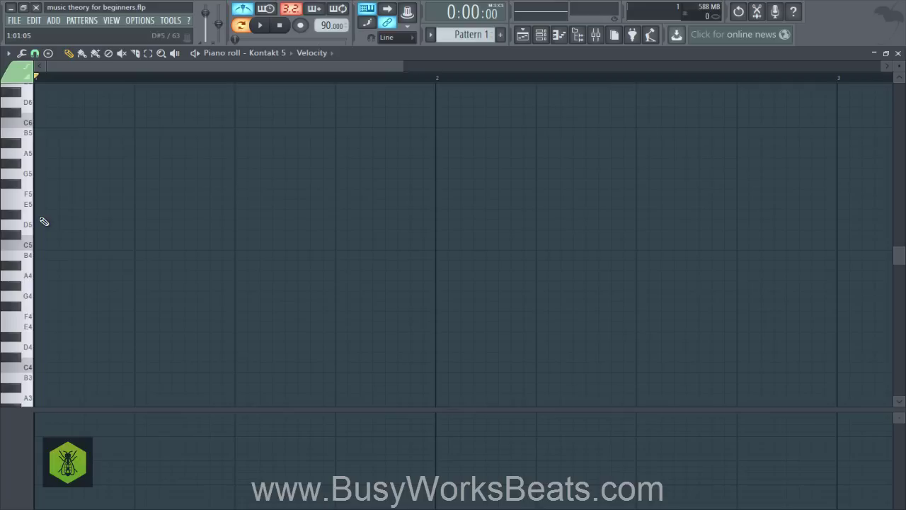
Build a half-bar stack of A3, B3, C4, D4, E4, F4 and G4 at the start of bar 1.
scroll(48, 293, "down", 3)
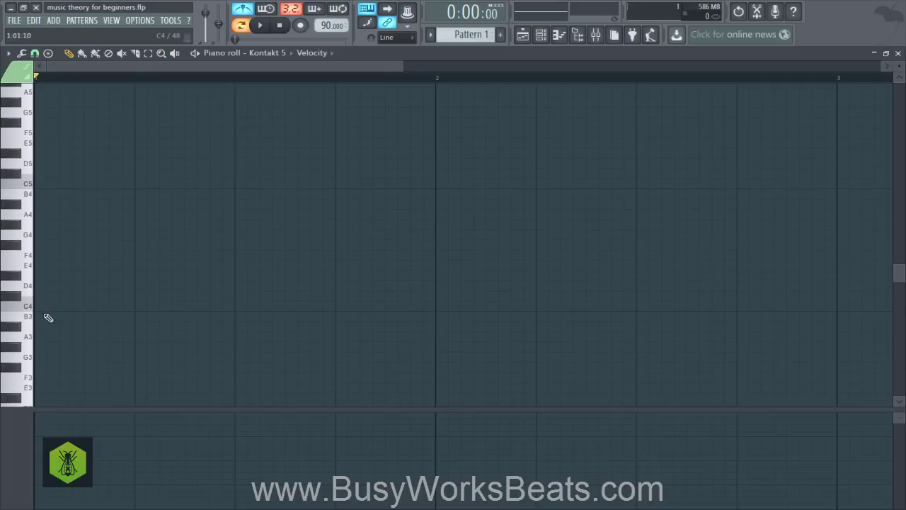
left_click(53, 342)
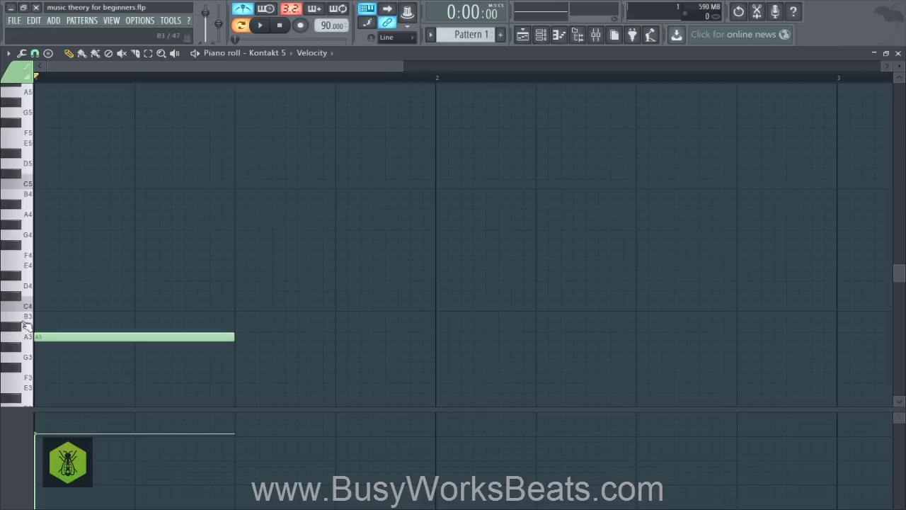
left_click(51, 315)
left_click(47, 306)
left_click(42, 285)
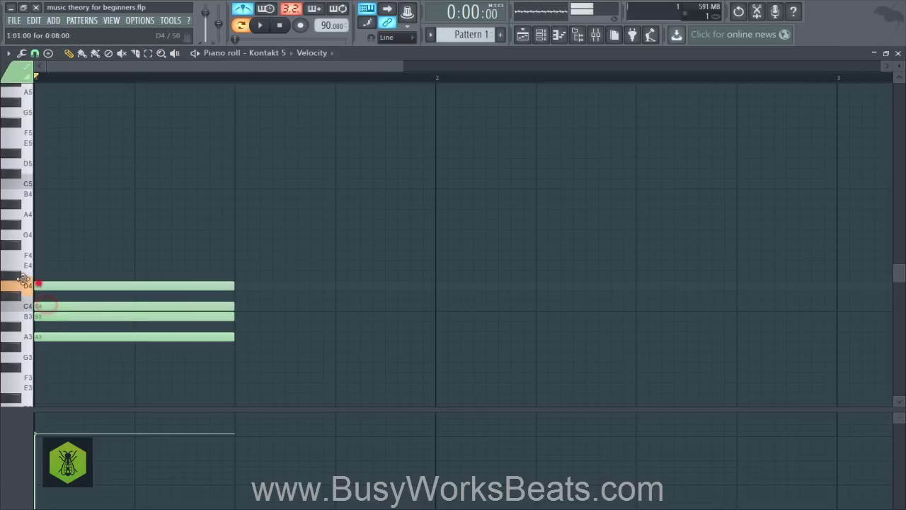
left_click(40, 265)
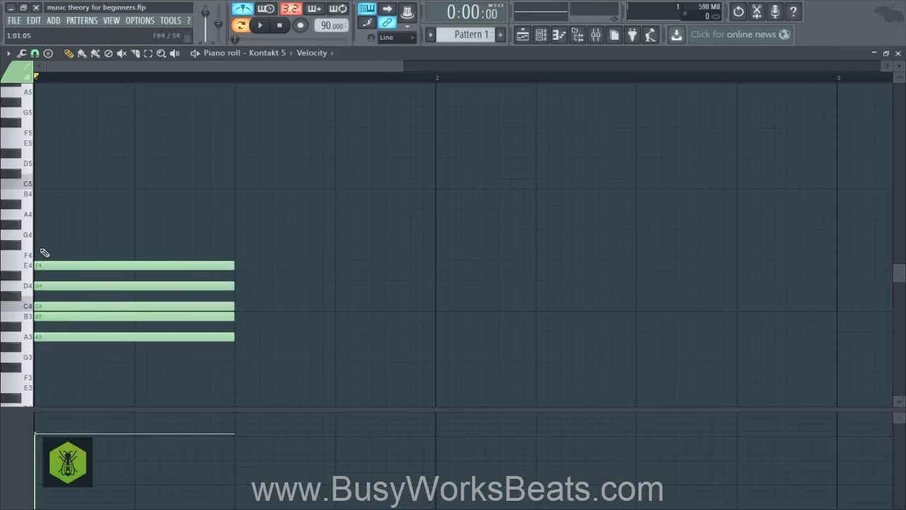
left_click(38, 255)
left_click(36, 235)
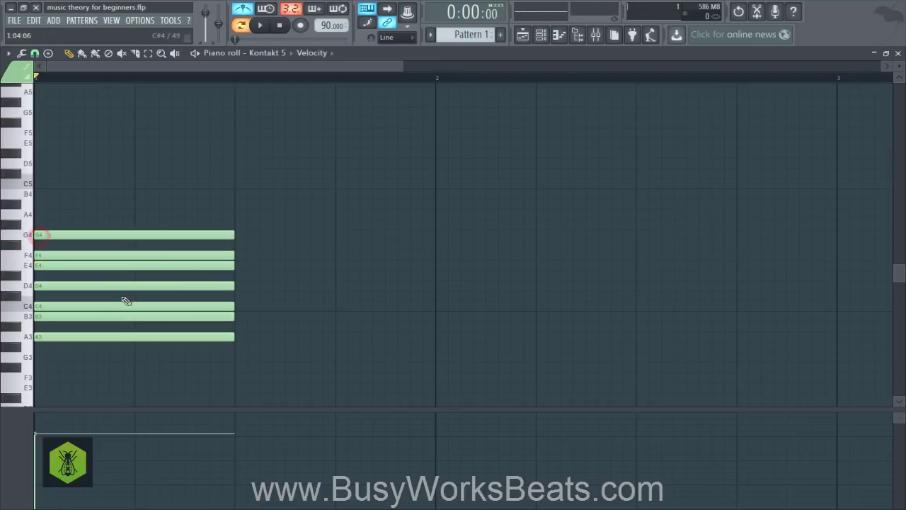
Highlight the A3 to G4 scale notes in bar 1 and clear the selection.
left_click_drag(67, 243, 89, 346)
left_click_drag(61, 208, 85, 344)
left_click(85, 361)
left_click(103, 337)
Build a half-bar chord of A3, C4 and E4 at the middle of bar 1, checking it against the scale notes.
left_click(239, 338)
left_click_drag(236, 337, 226, 337)
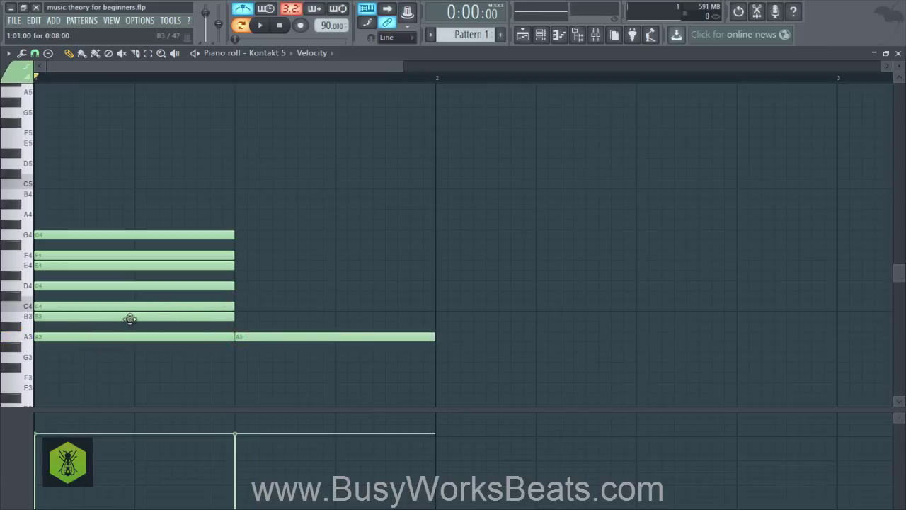
left_click_drag(119, 205, 178, 348)
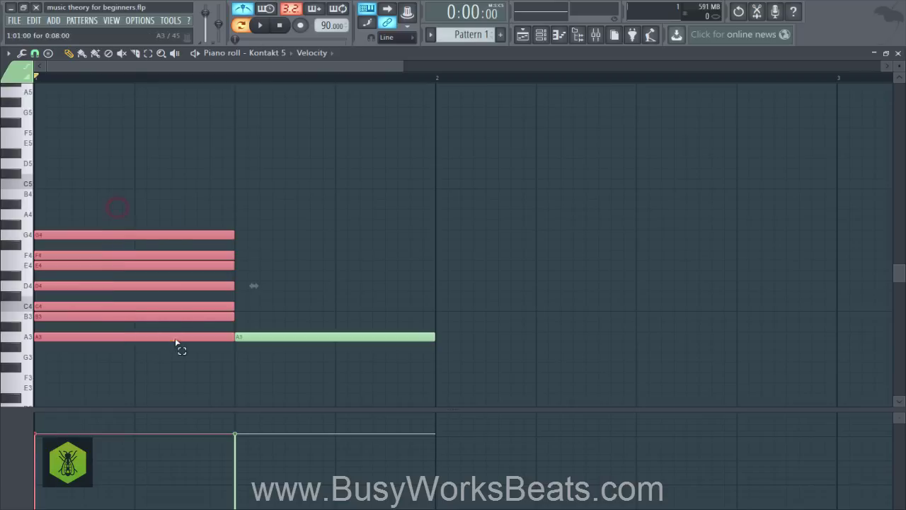
left_click(115, 325)
left_click(238, 306)
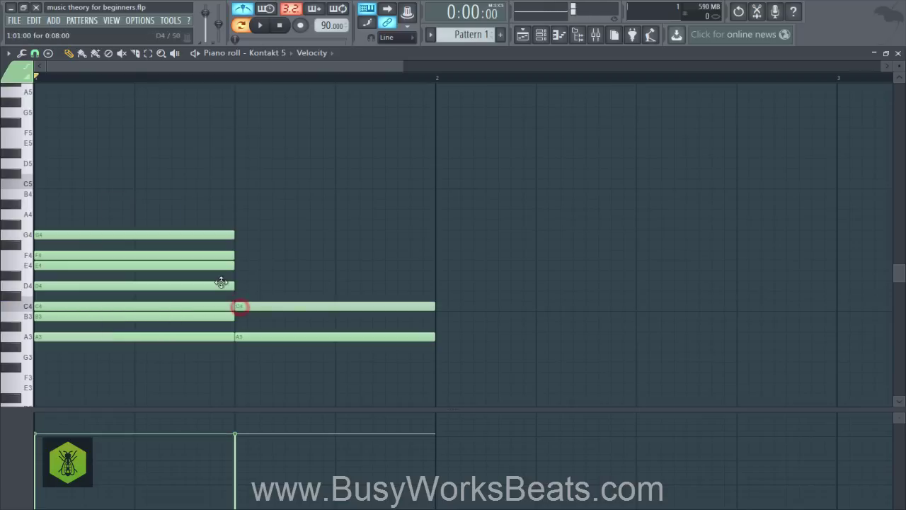
left_click(238, 266)
left_click_drag(247, 239, 276, 253)
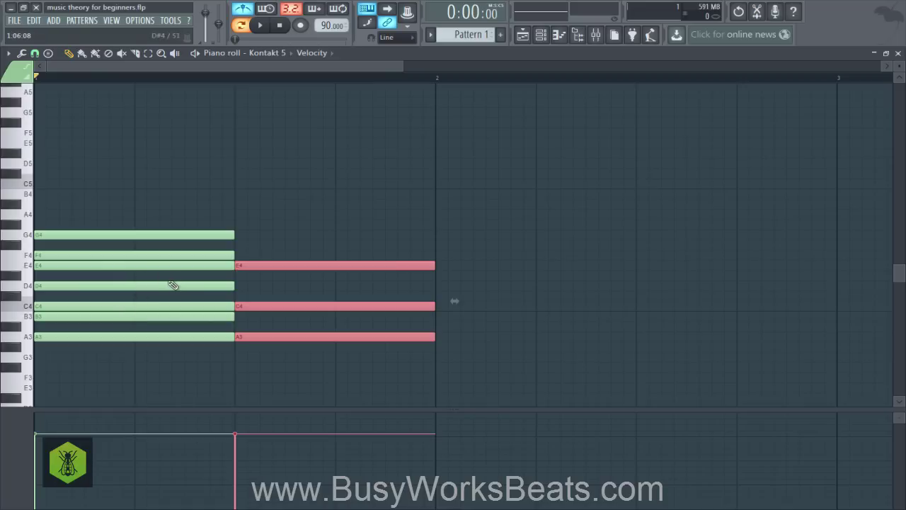
right_click(279, 185)
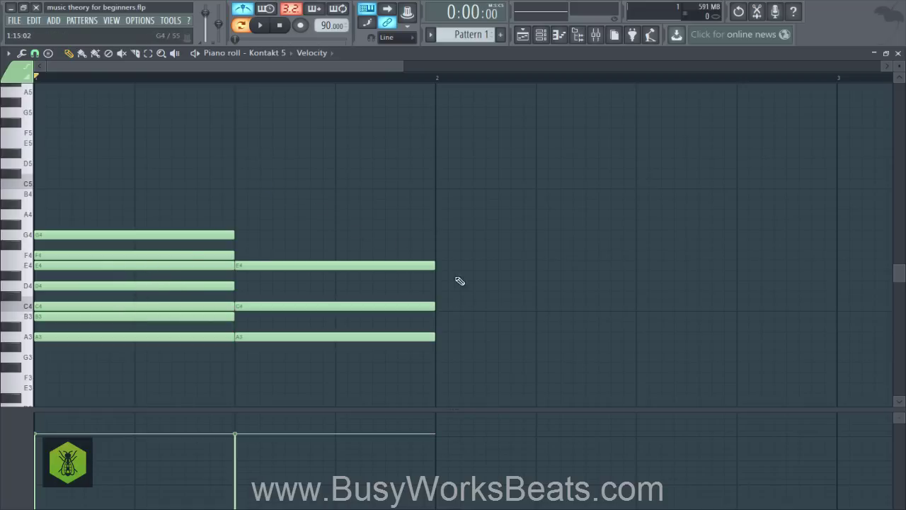
Select the scale stack and the A3, C4, E4 chord and move them one bar later to bar 2.
left_click_drag(436, 358, 129, 244)
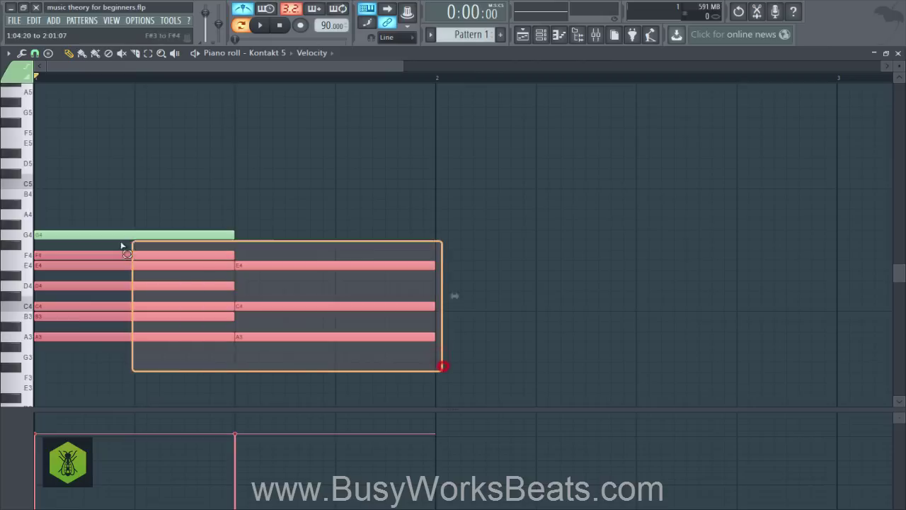
left_click_drag(43, 339, 449, 344)
right_click(326, 348)
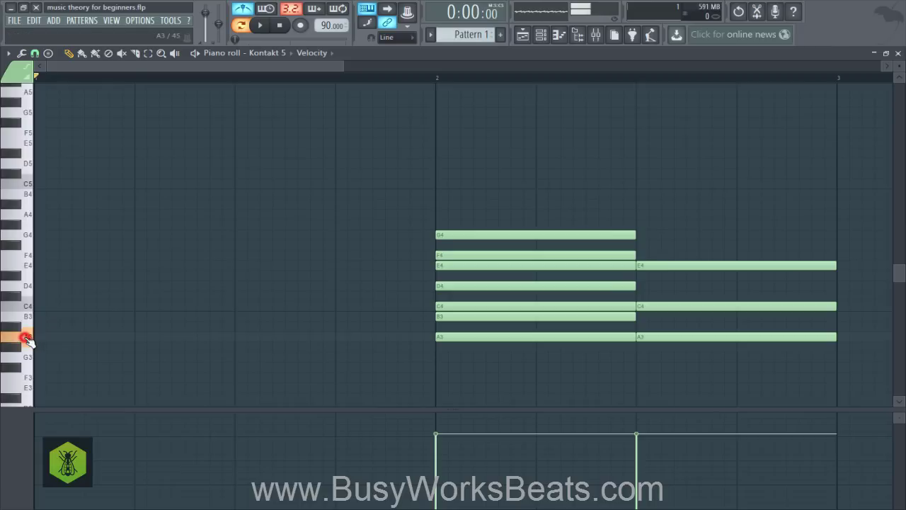
Build a half-bar stack of A3, A#3, C4, D4, D#4, E4, F#4 and G4 at the start of bar 1.
left_click(46, 329)
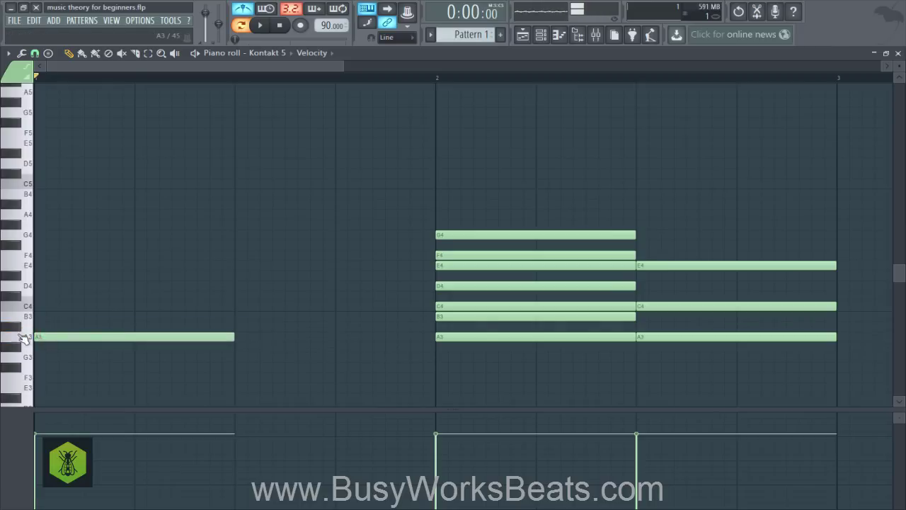
left_click(50, 336)
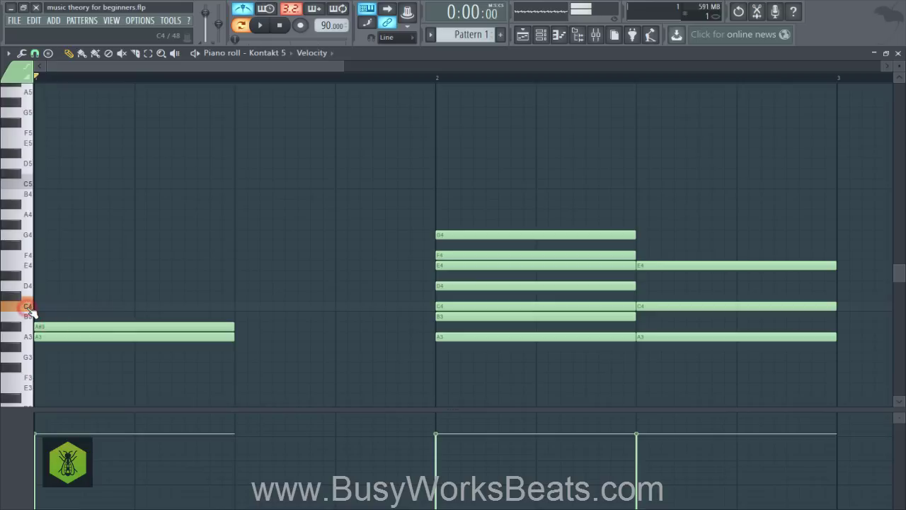
left_click(43, 306)
left_click(39, 285)
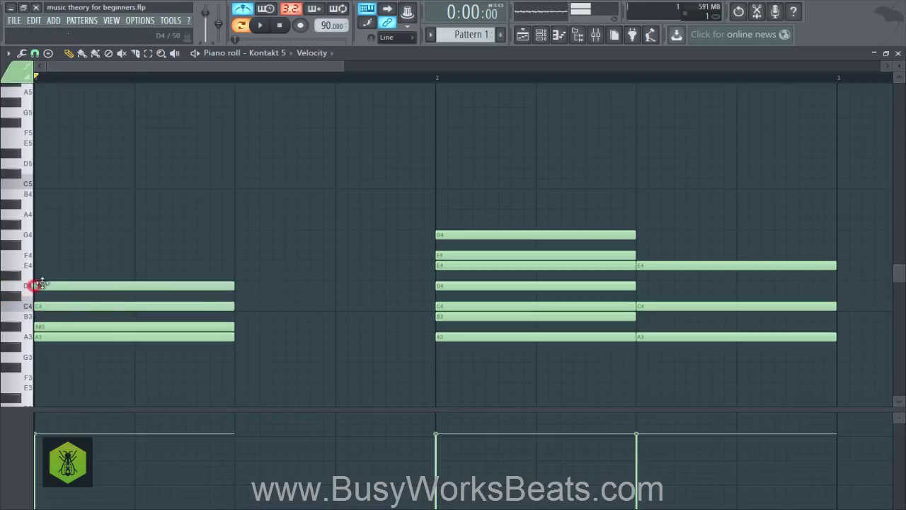
left_click(56, 277)
left_click_drag(28, 276, 29, 276)
left_click(35, 264)
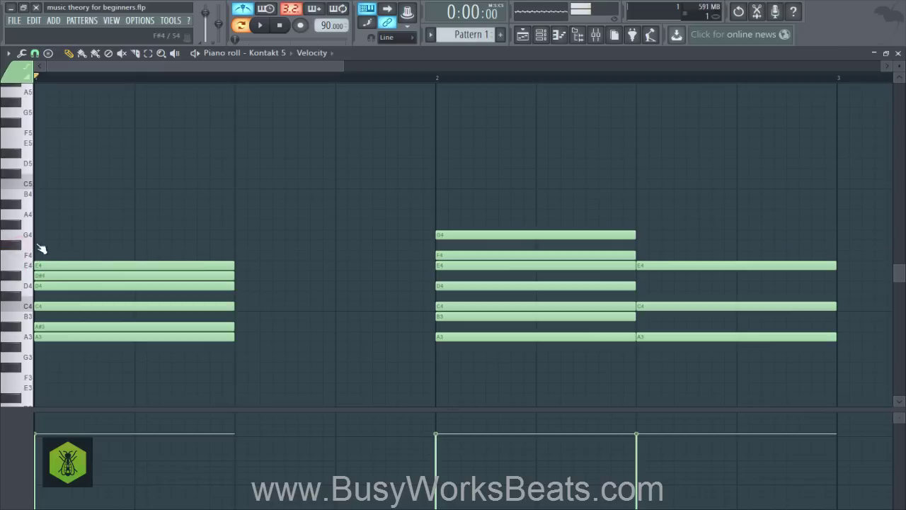
left_click(43, 245)
left_click(51, 235)
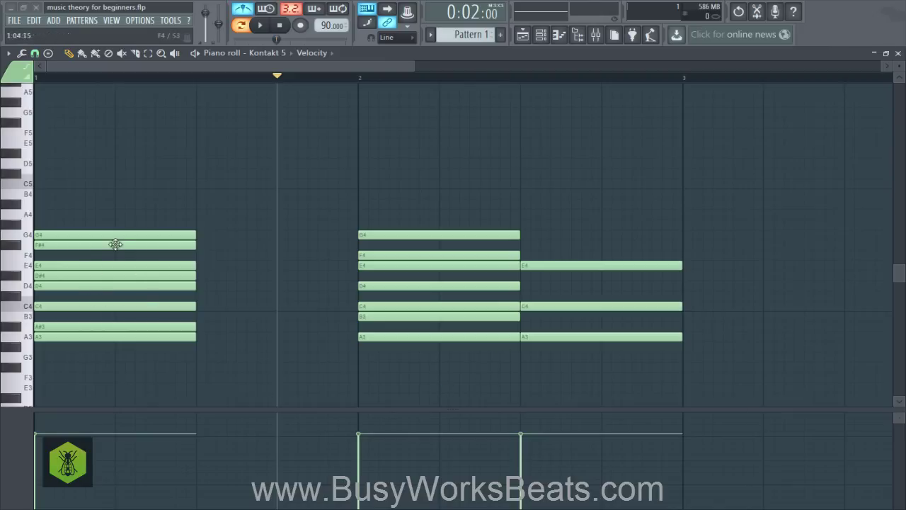
Highlight the A3 to G4 stack at the start of bar 1 repeatedly, clearing the selection each time.
left_click_drag(112, 201, 114, 349)
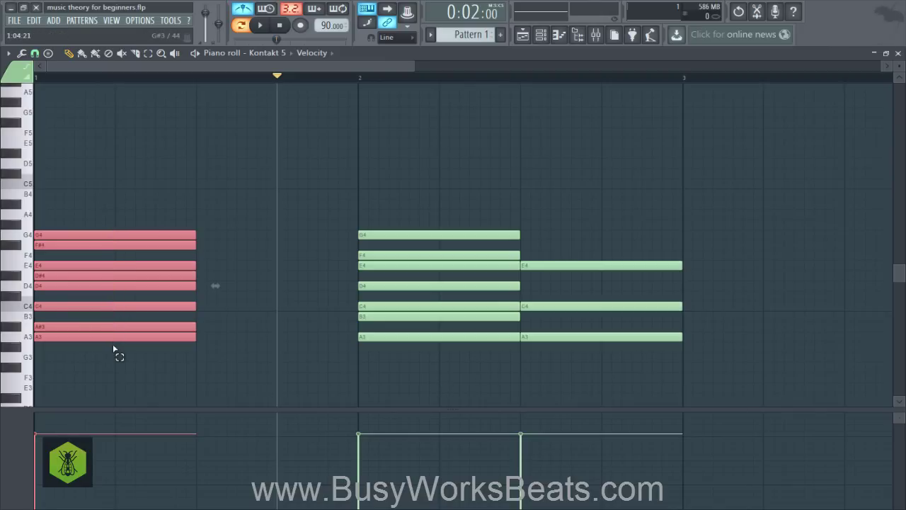
left_click(216, 369)
left_click(158, 218)
left_click_drag(161, 210, 120, 227)
left_click(146, 357)
left_click(252, 236)
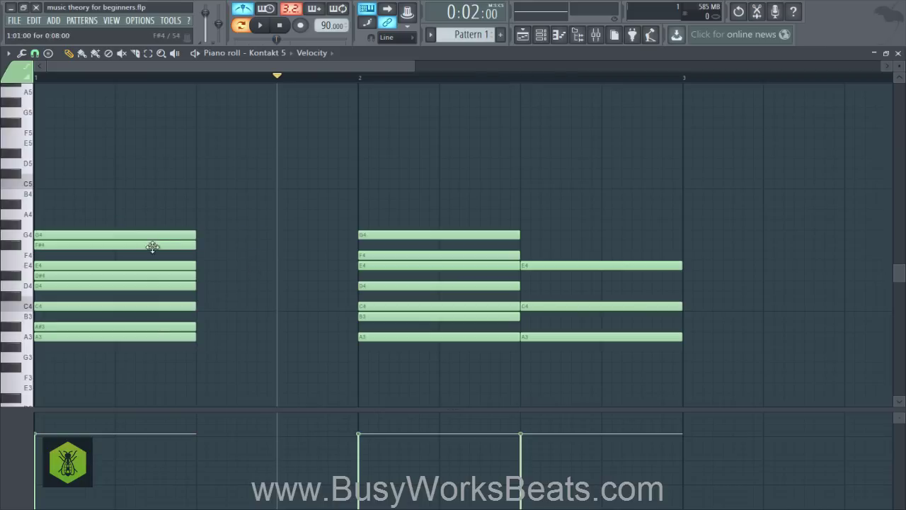
left_click_drag(137, 202, 146, 348)
left_click(140, 360)
Build a half-bar chord of A3, C4 and D#4 at the middle of bar 1.
left_click(213, 336)
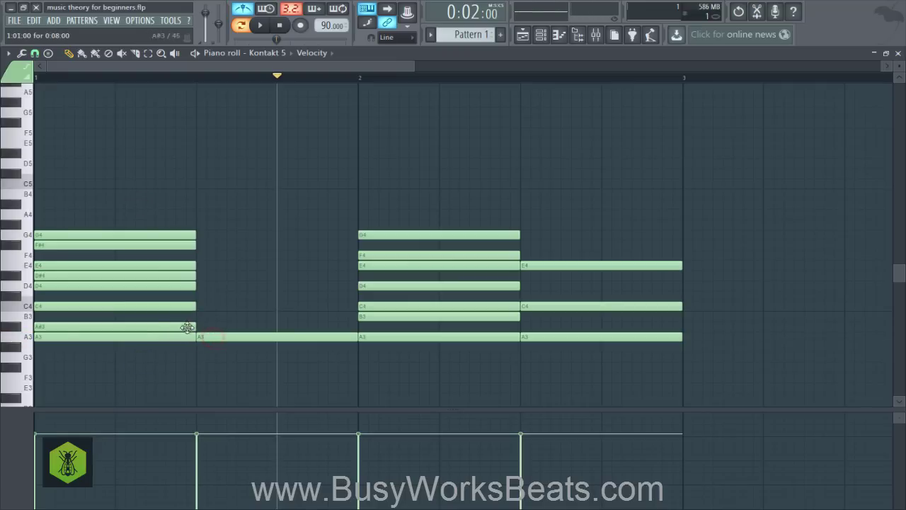
left_click(201, 306)
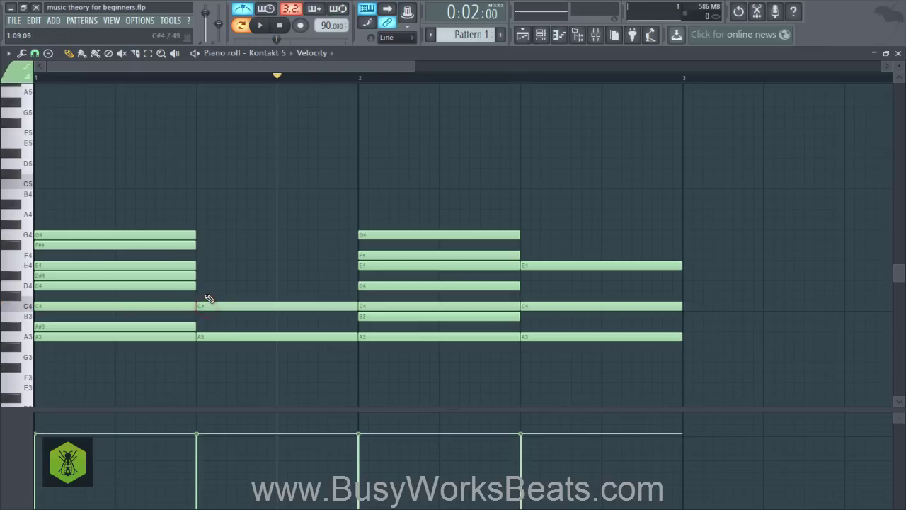
left_click(204, 276)
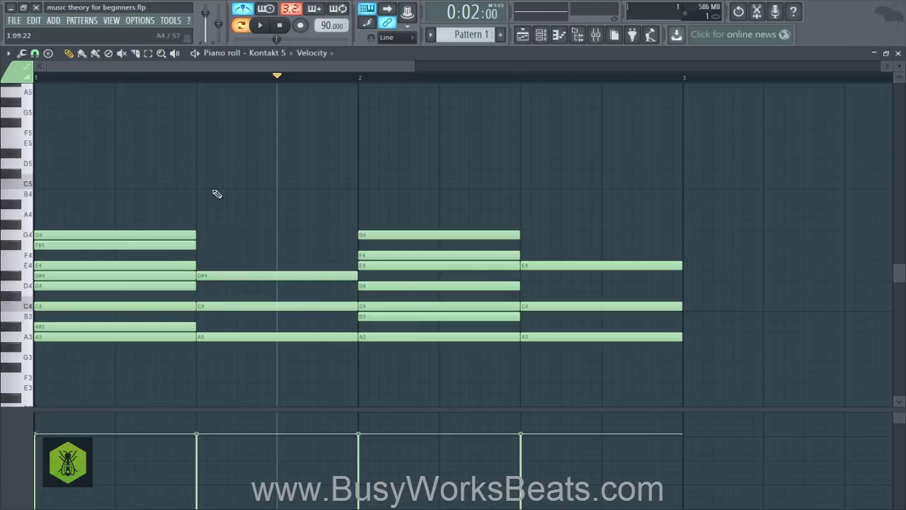
Play back only the A3, C4, D#4 chord in the second half of bar 1 and turn off the metronome.
left_click_drag(196, 79, 360, 95)
key("space")
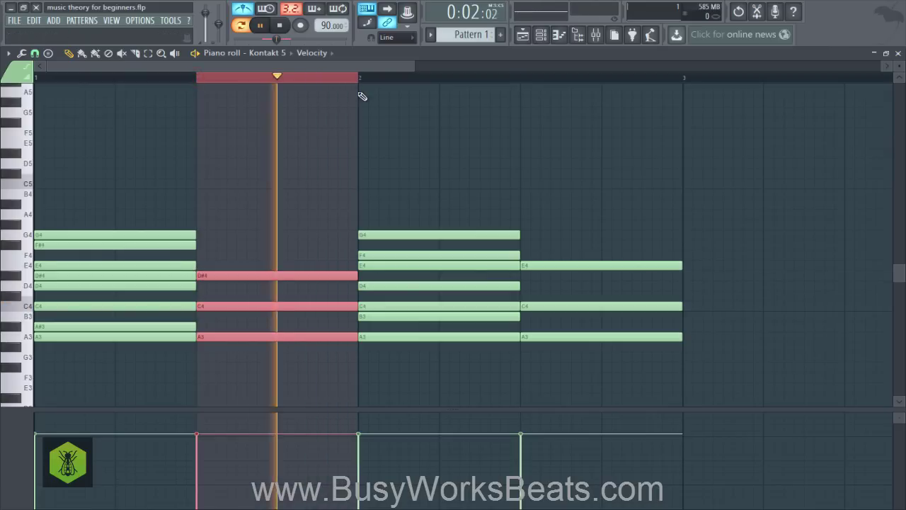
left_click(281, 28)
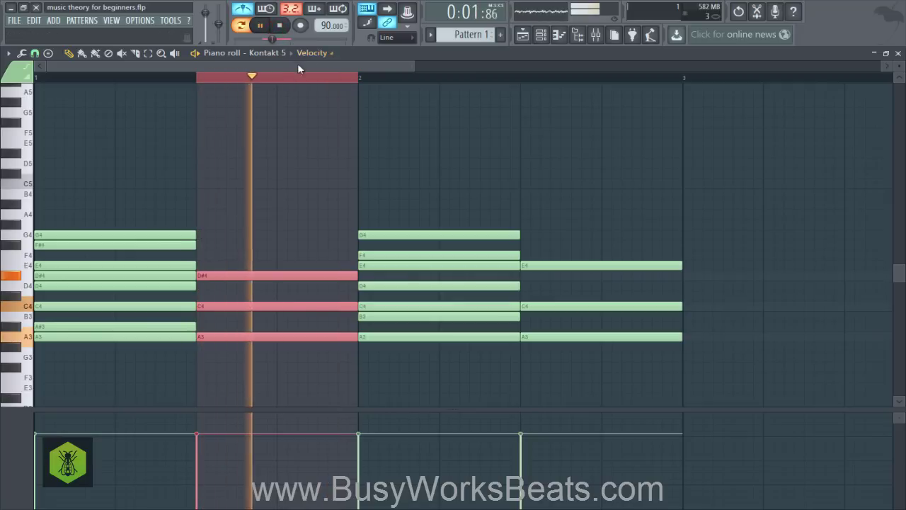
key("space")
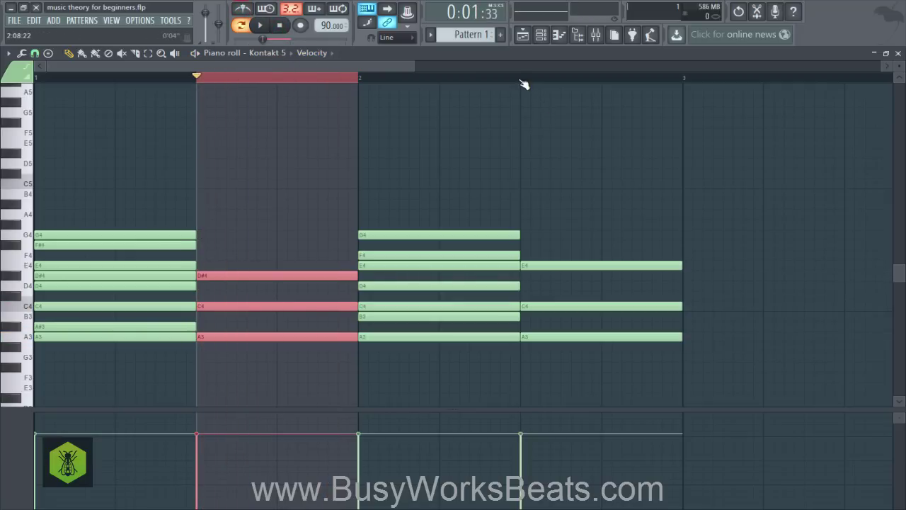
Play back only the A3, C4, E4 chord in bar 2, clear the range and return the playhead to the start.
left_click_drag(522, 81, 682, 92)
key("space")
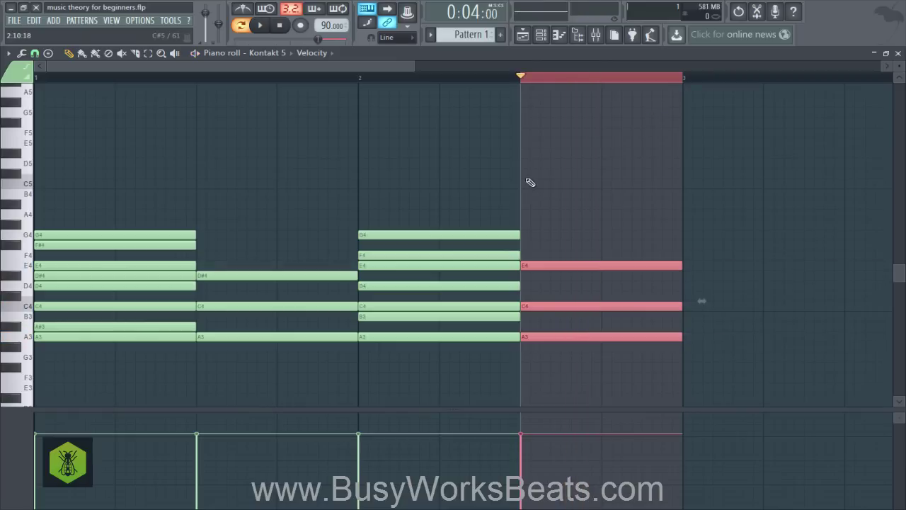
key("space")
left_click(219, 76)
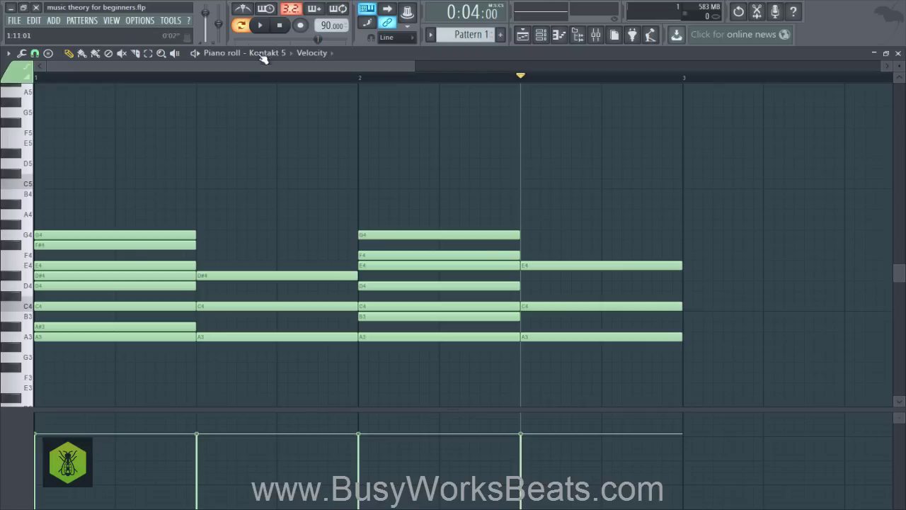
left_click(280, 25)
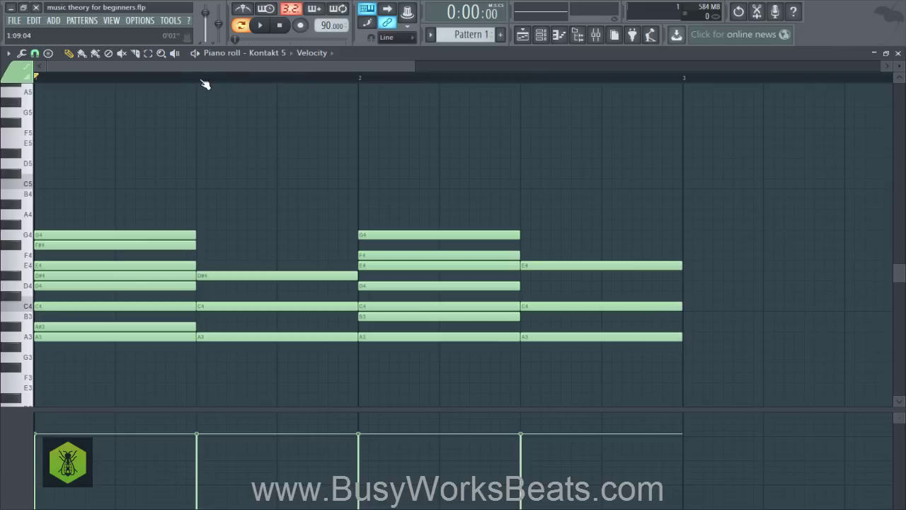
Highlight the second half of bar 1 with the A3, C4, D#4 chord, clear the range and return the playhead to the start.
left_click_drag(198, 79, 361, 85)
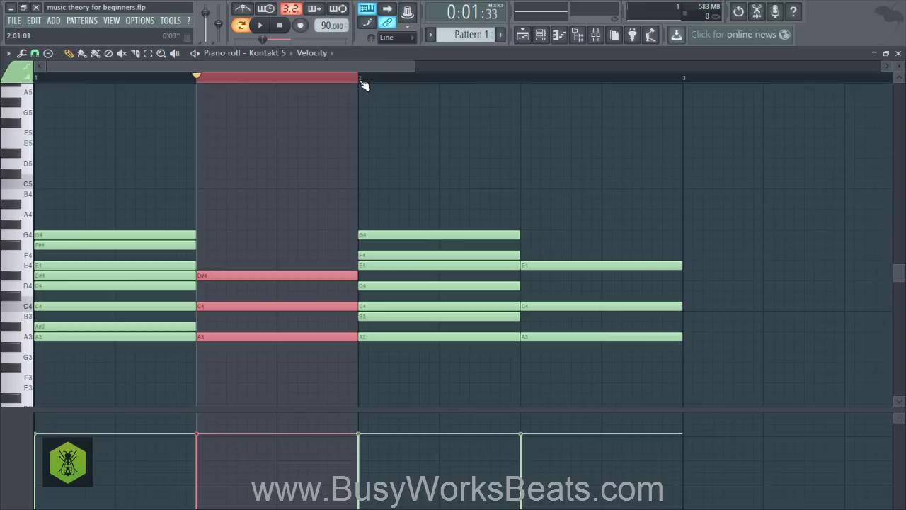
left_click(290, 76)
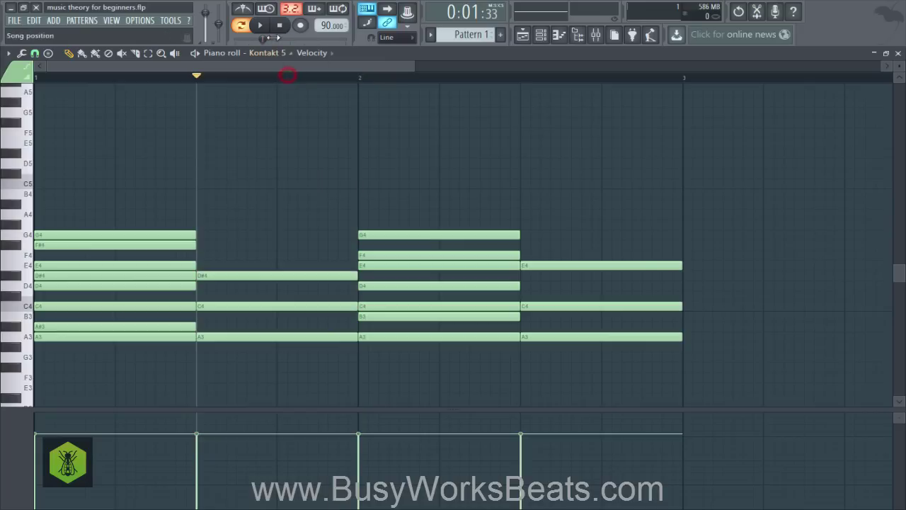
left_click(280, 25)
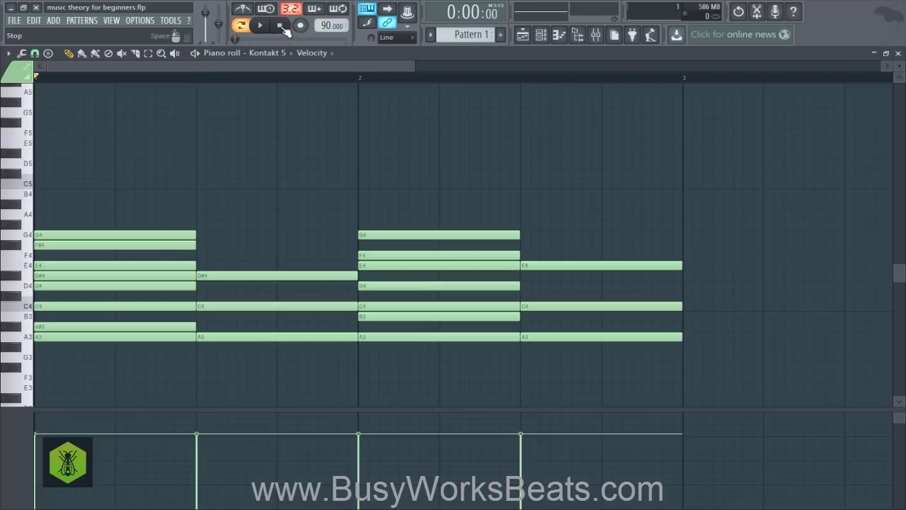
left_click_drag(359, 78, 198, 89)
left_click(198, 78)
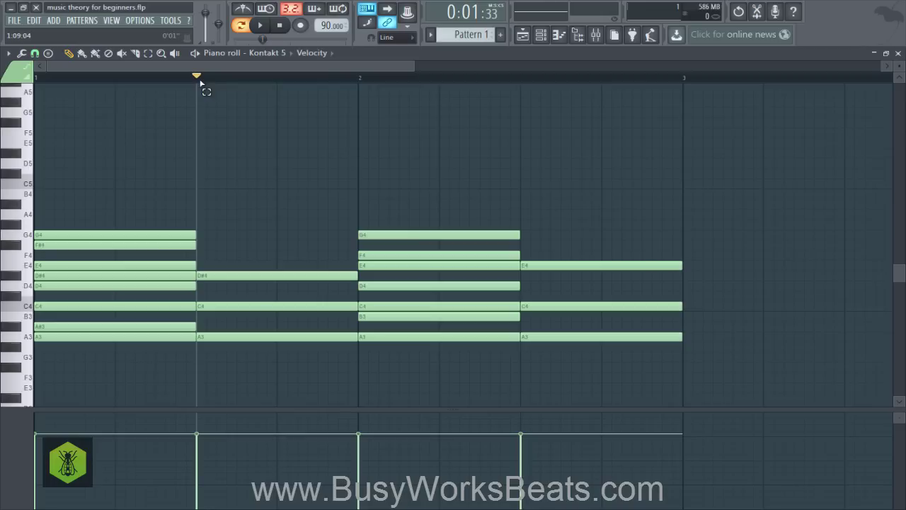
left_click(279, 25)
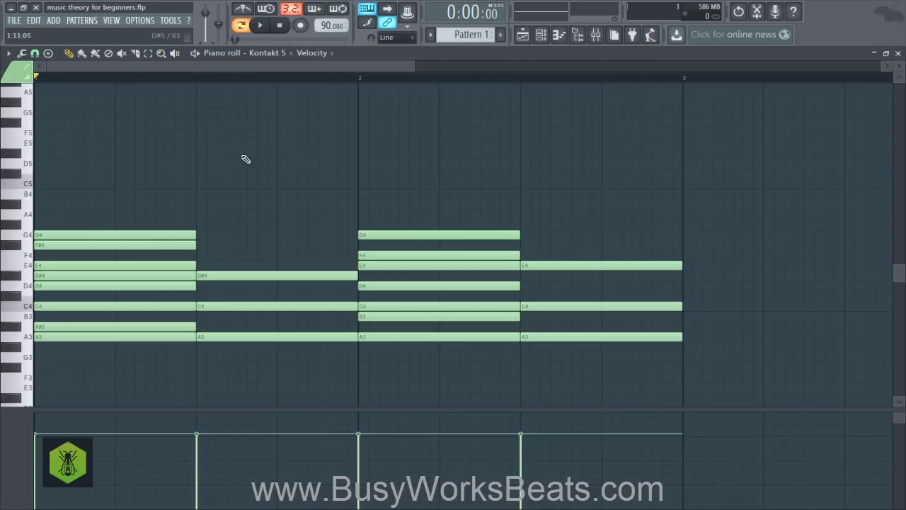
Select the time range of the A3, C4, D#4 chord, followed by that of the scale stack in bar 2.
left_click_drag(201, 78, 361, 94)
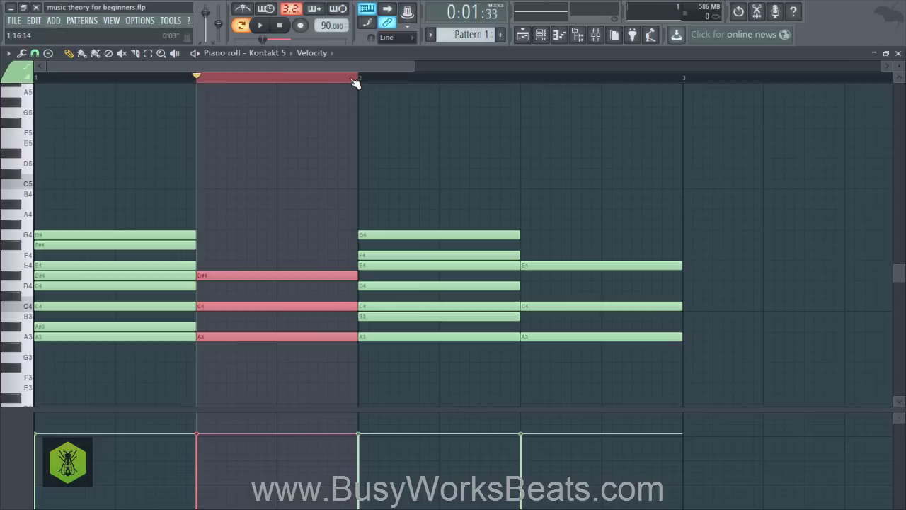
left_click_drag(358, 81, 527, 131)
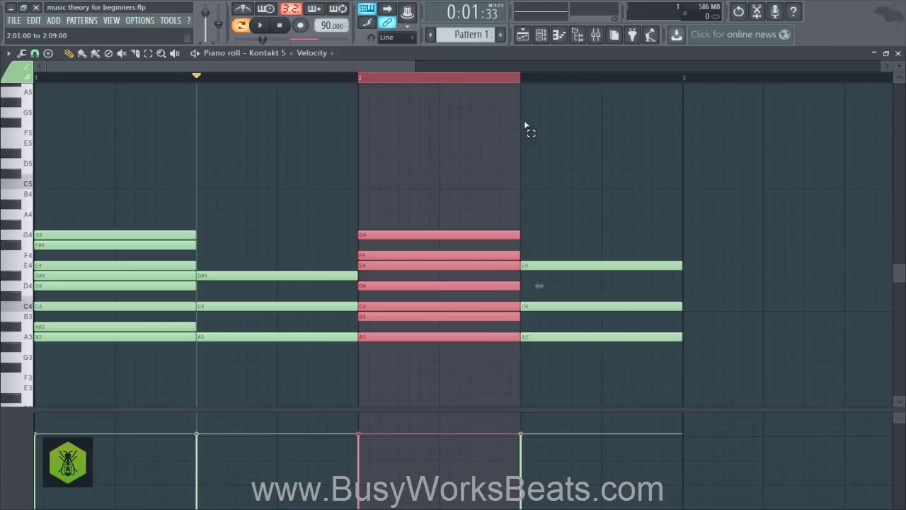
Clear the range in bar 2 and select the time range of the A3, C4, D#4 chord in the second half of bar 1.
left_click(494, 79)
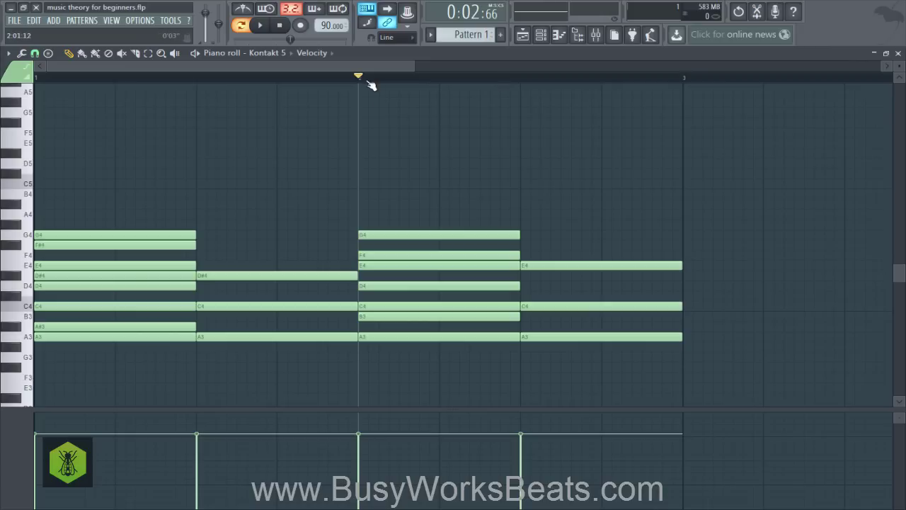
left_click_drag(359, 77, 199, 79)
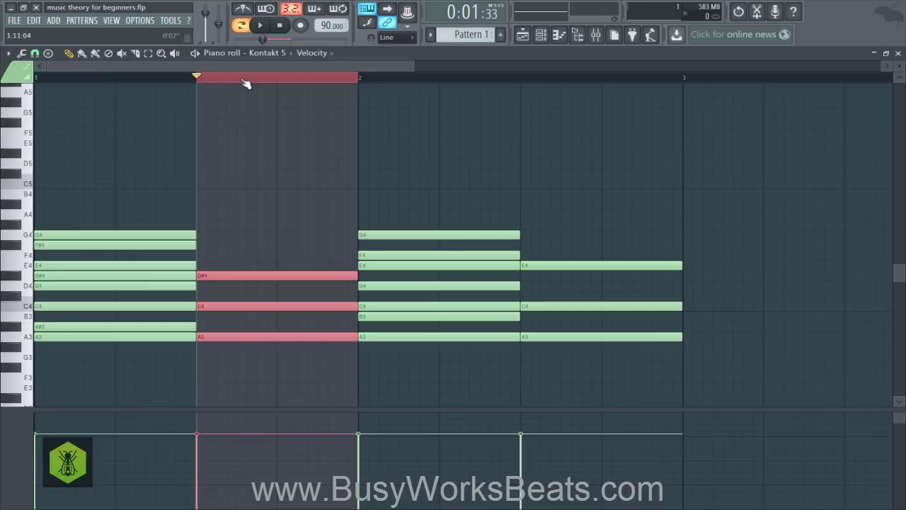
scroll(289, 188, "down", 5)
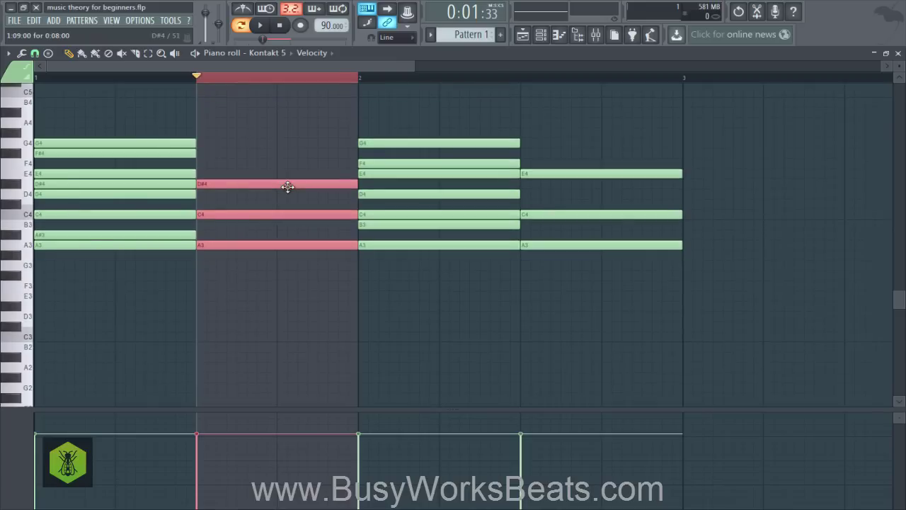
scroll(308, 160, "up", 6)
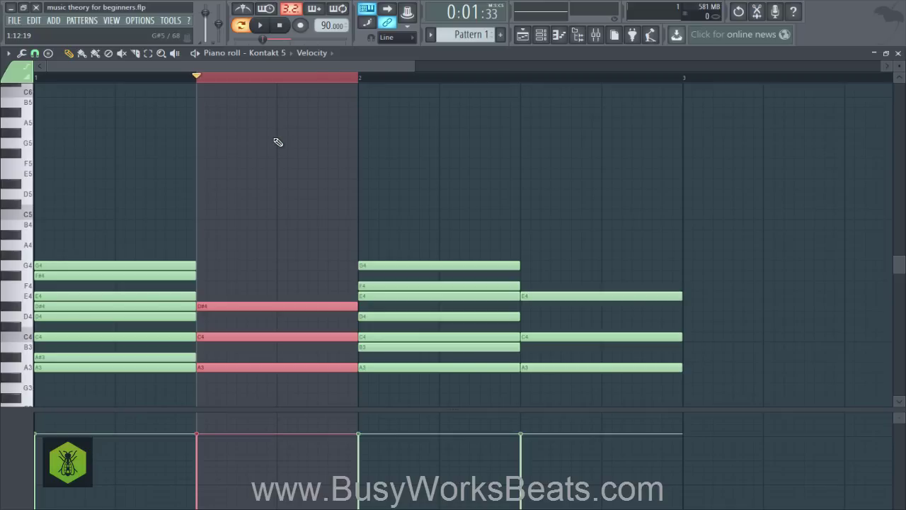
Sound D#6 on the piano and count up semitone by semitone to G6, repeating the count once.
scroll(278, 142, "up", 3)
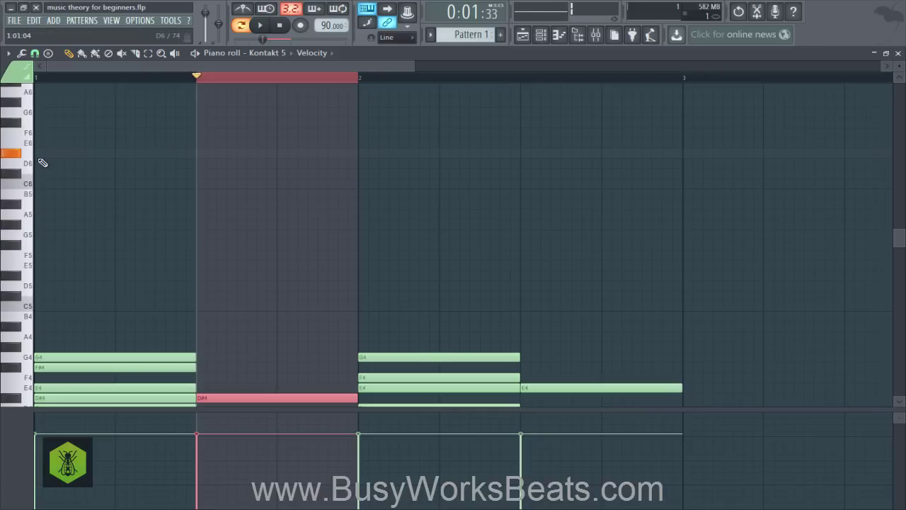
scroll(42, 174, "up", 3)
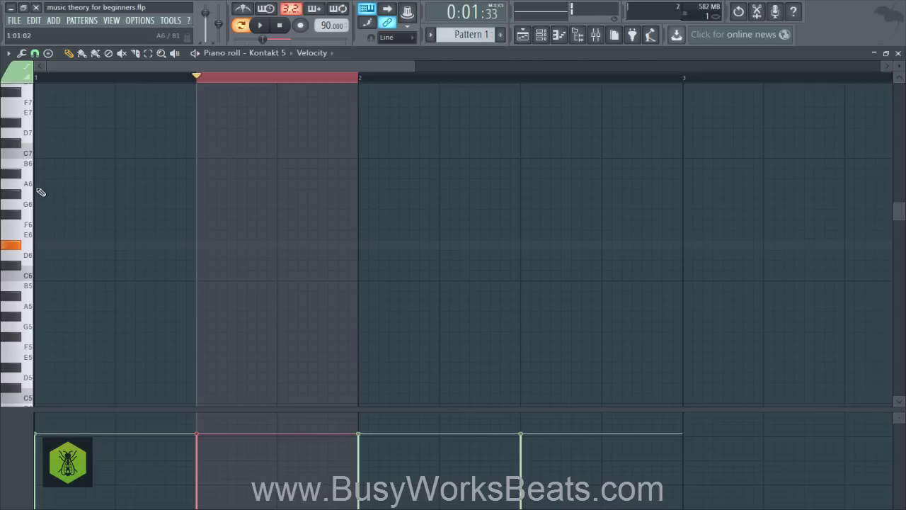
left_click(27, 233)
key("5")
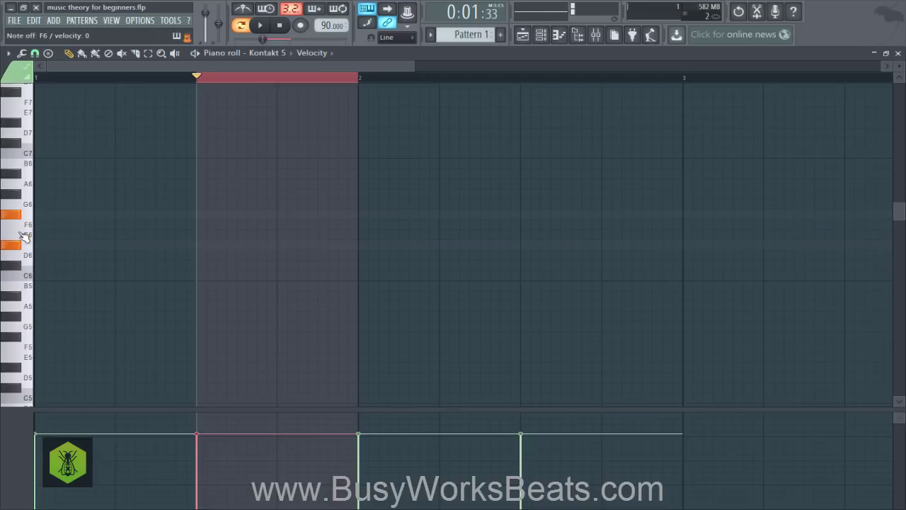
key("t")
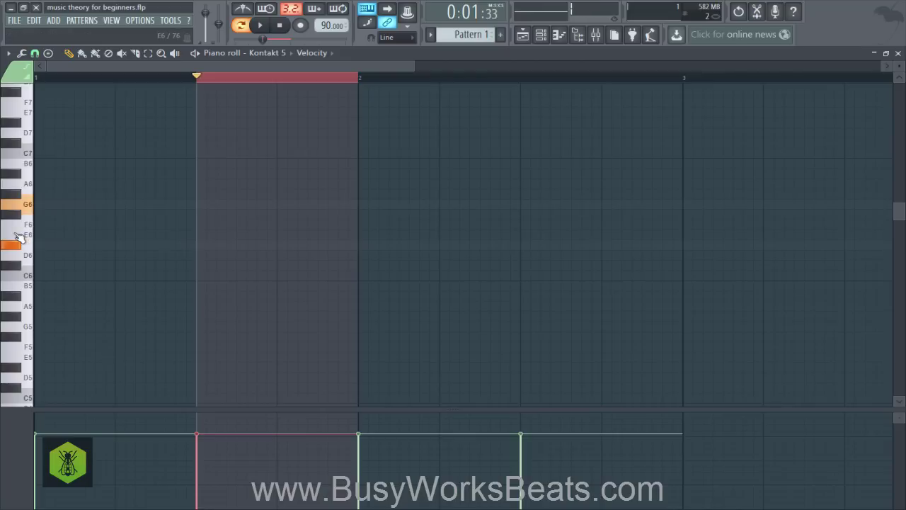
scroll(69, 235, "up", 2)
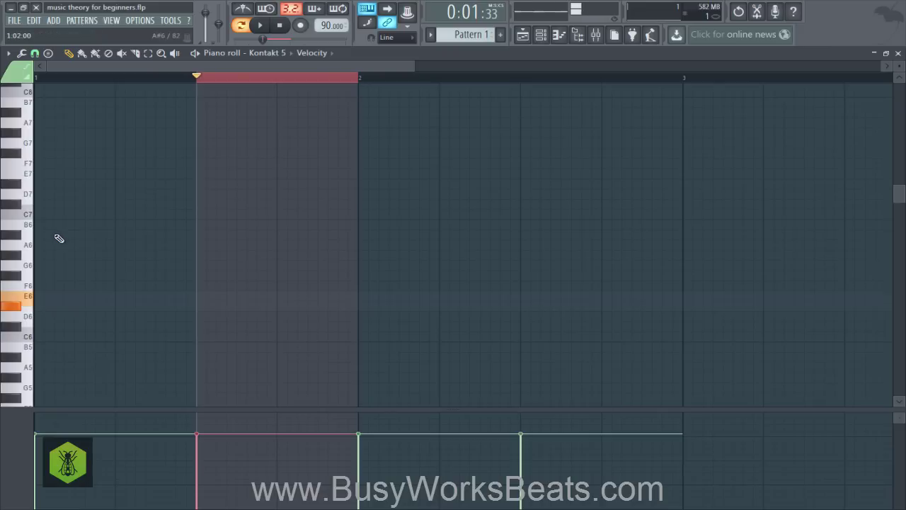
key("5")
key("t")
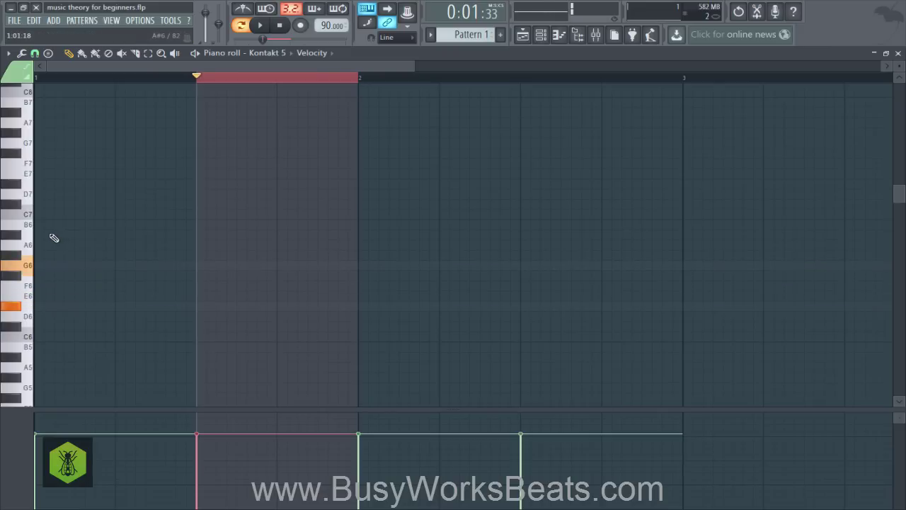
Count up in semitones from G6 to A#6 and on from A#6 to D7 while sounding the notes above D#6.
key("6")
key("y")
key("7")
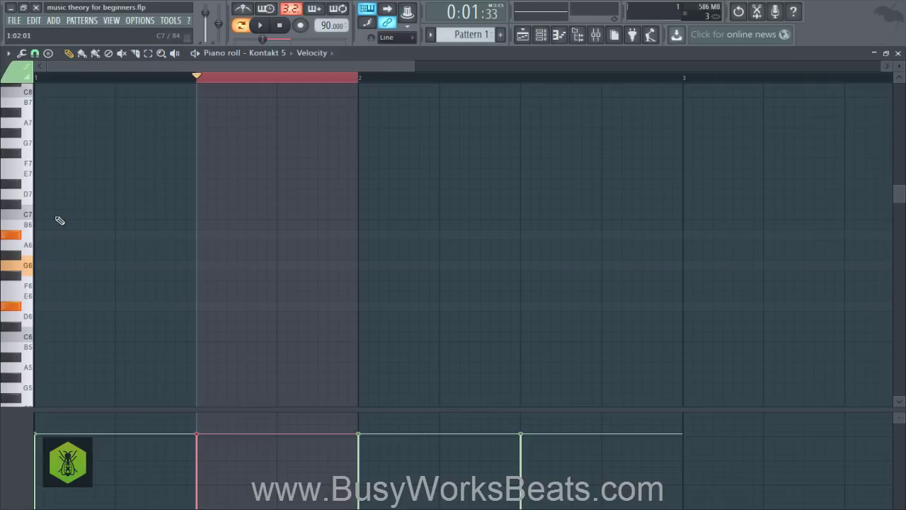
key("u")
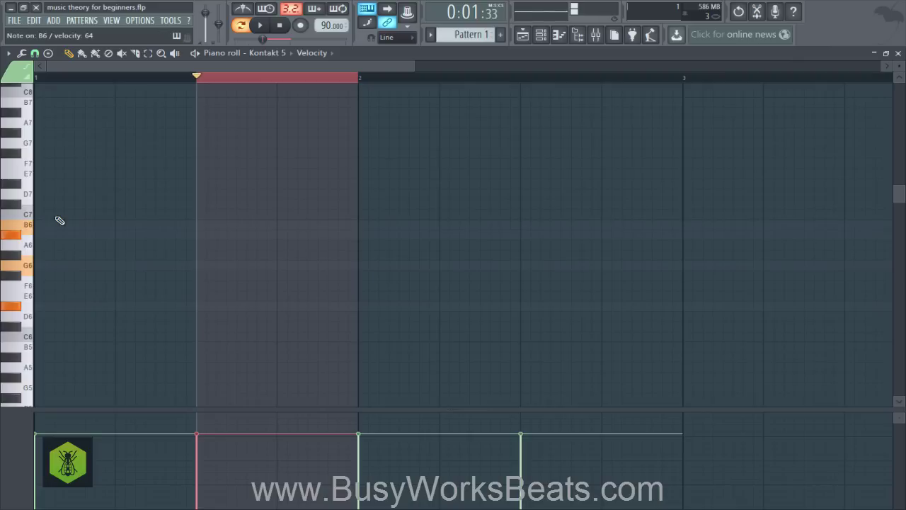
key("i")
key("9")
key("o")
key("o")
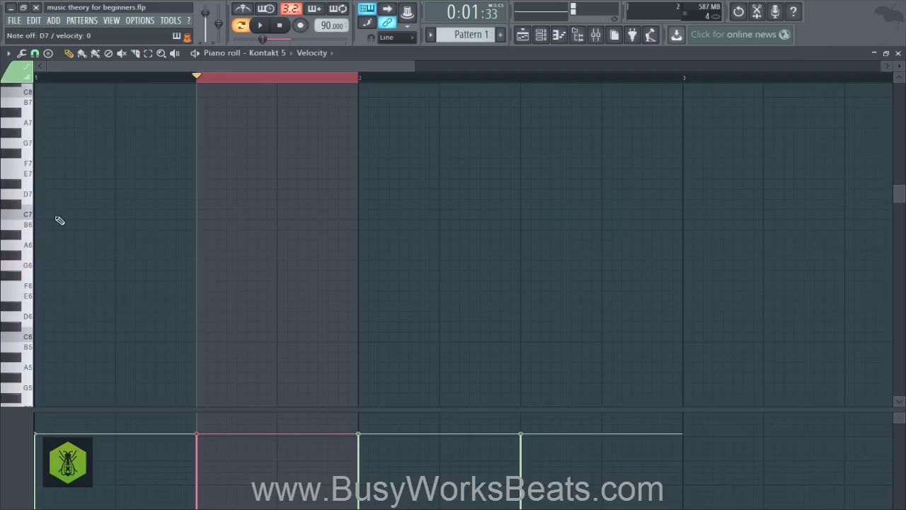
Play the D#6, G6, A#6, D7 chord, rebuild it from D#6 upward, and return to the A3, C4, D#4 chord in bar 1.
key("o")
key("o")
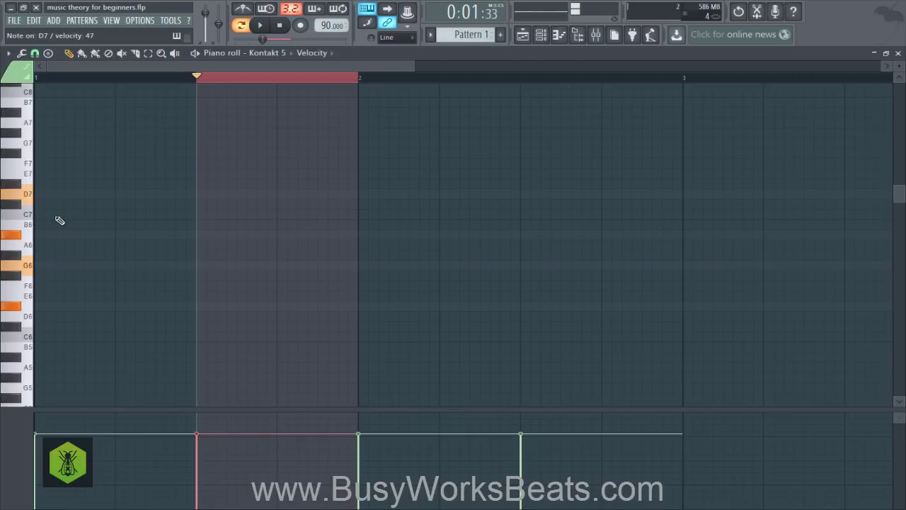
key("o")
key("o")
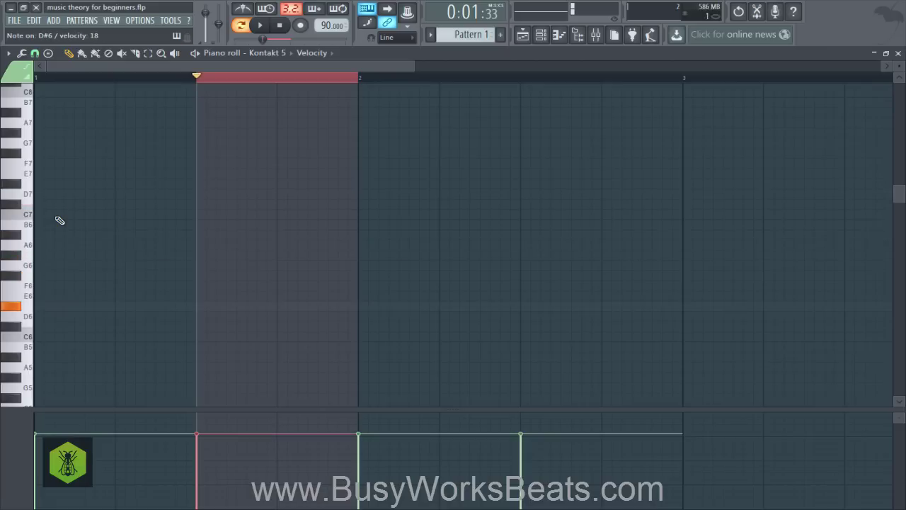
key("5")
key("t")
key("o")
key("7")
key("t")
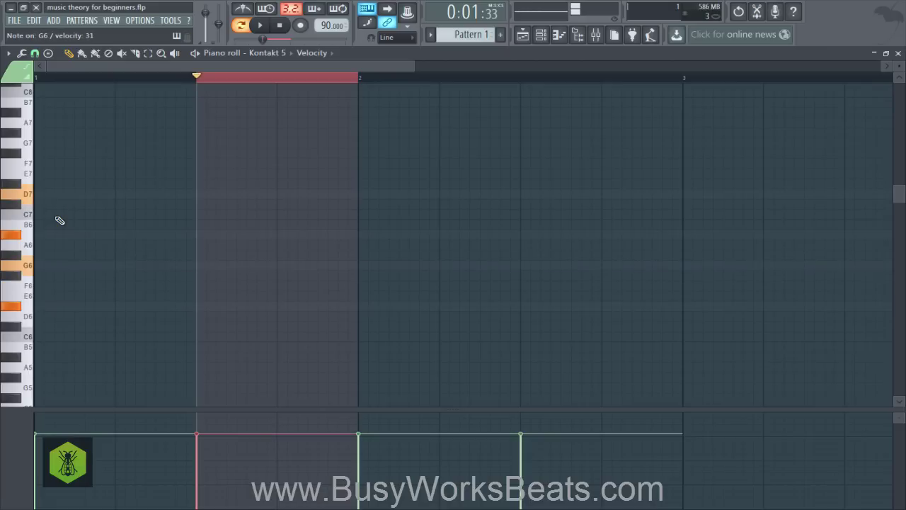
key("o")
key("t")
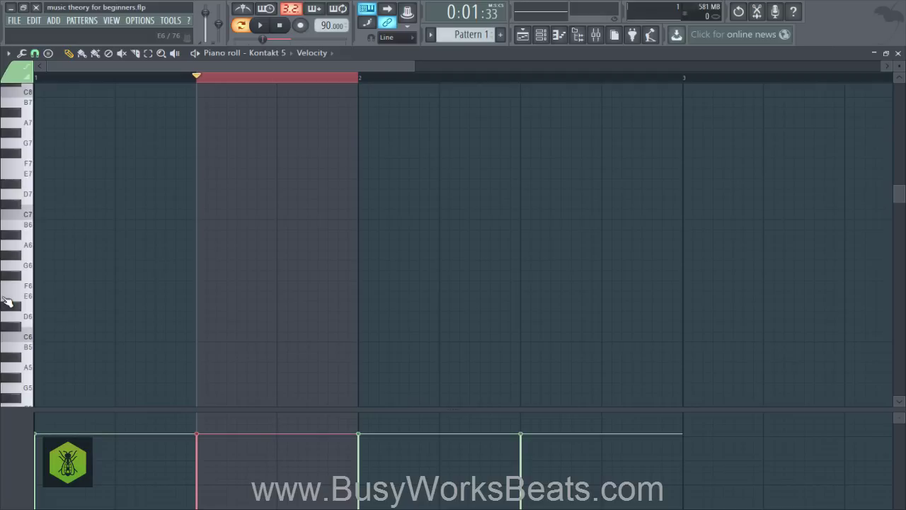
key("v")
scroll(221, 265, "down", 10)
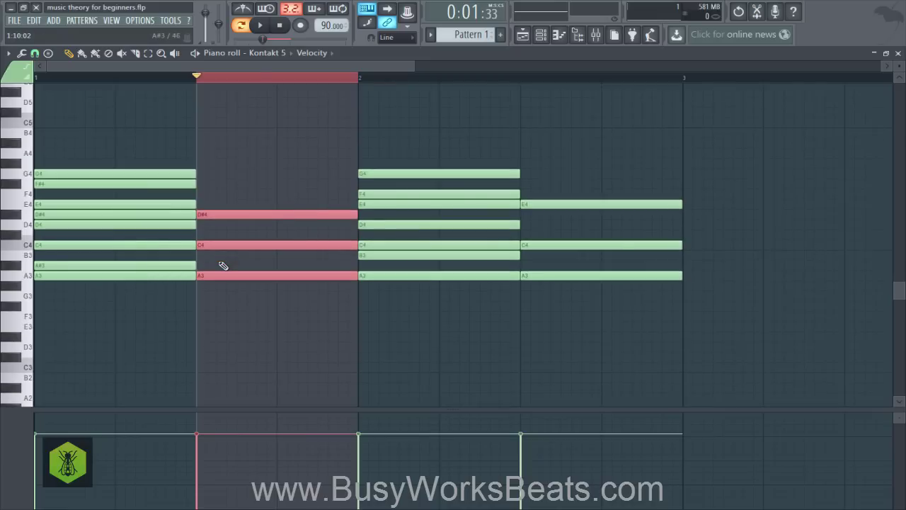